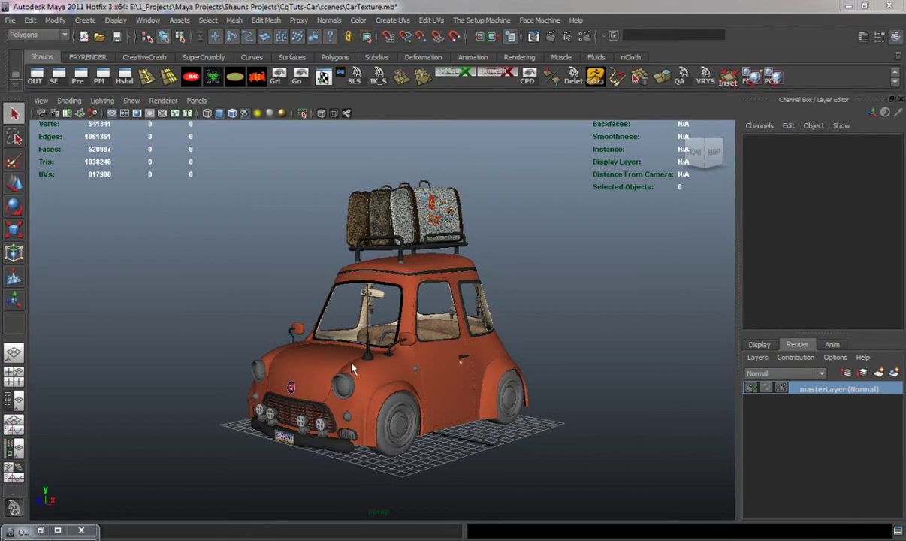
Apply a Z-axis planar mapping fitted to the bounding box to the upper lens of the car's left rear light.
{"action": "left_click_drag", "start_coordinate": [330, 365], "coordinate": [218, 373], "text": "alt"}
{"action": "left_click_drag", "start_coordinate": [361, 352], "coordinate": [297, 382], "text": "alt"}
{"action": "middle_click_drag", "start_coordinate": [301, 382], "coordinate": [307, 330], "text": "alt"}
{"action": "right_click_drag", "start_coordinate": [248, 331], "coordinate": [285, 338], "text": "alt"}
{"action": "left_click_drag", "start_coordinate": [300, 363], "coordinate": [270, 369], "text": "alt"}
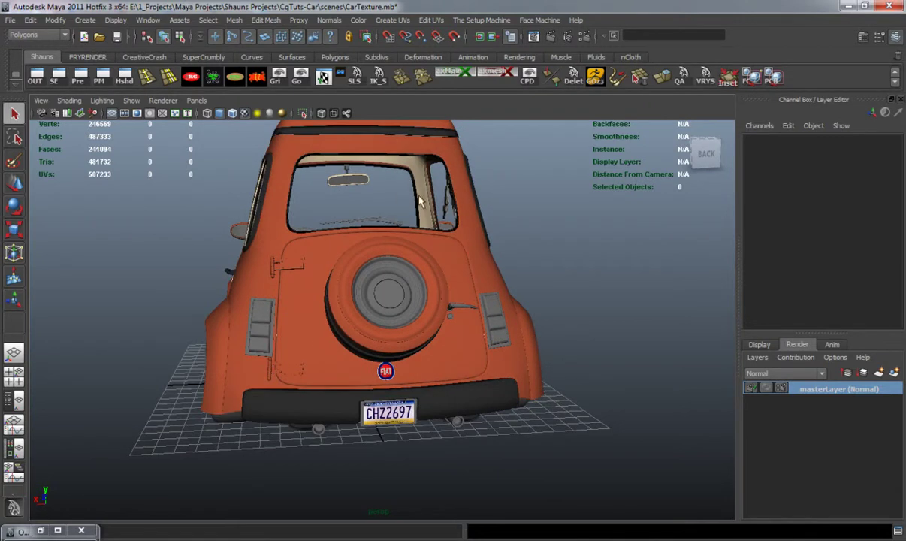
{"action": "left_click_drag", "start_coordinate": [301, 305], "coordinate": [311, 341], "text": "alt"}
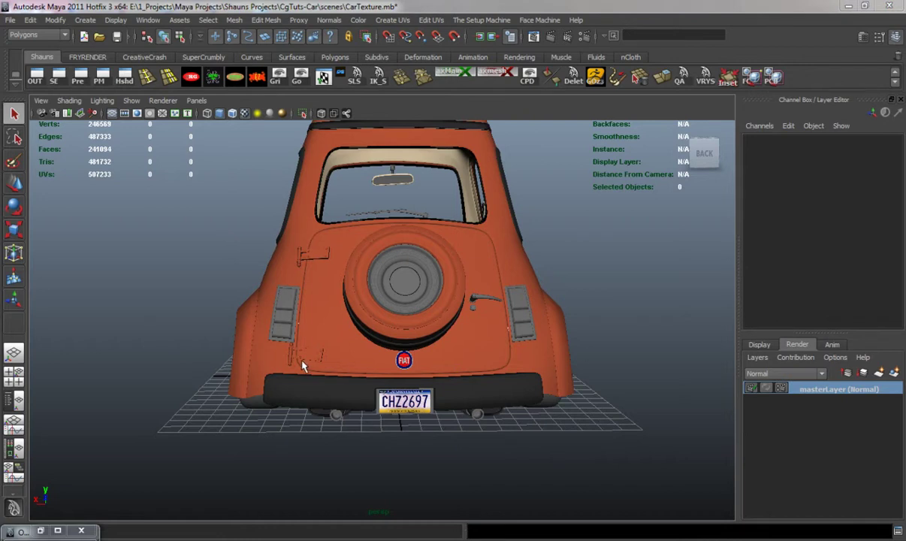
{"action": "scroll", "coordinate": [288, 386], "scroll_direction": "up", "scroll_amount": 3}
{"action": "middle_click_drag", "start_coordinate": [305, 353], "coordinate": [292, 326], "text": "alt"}
{"action": "scroll", "coordinate": [269, 339], "scroll_direction": "up", "scroll_amount": 3}
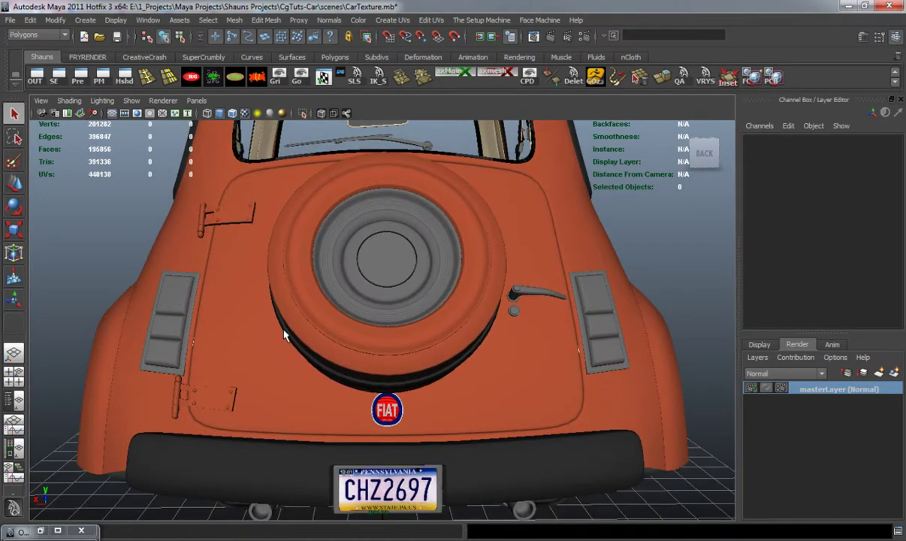
{"action": "left_click", "coordinate": [186, 296]}
{"action": "left_click", "coordinate": [391, 20]}
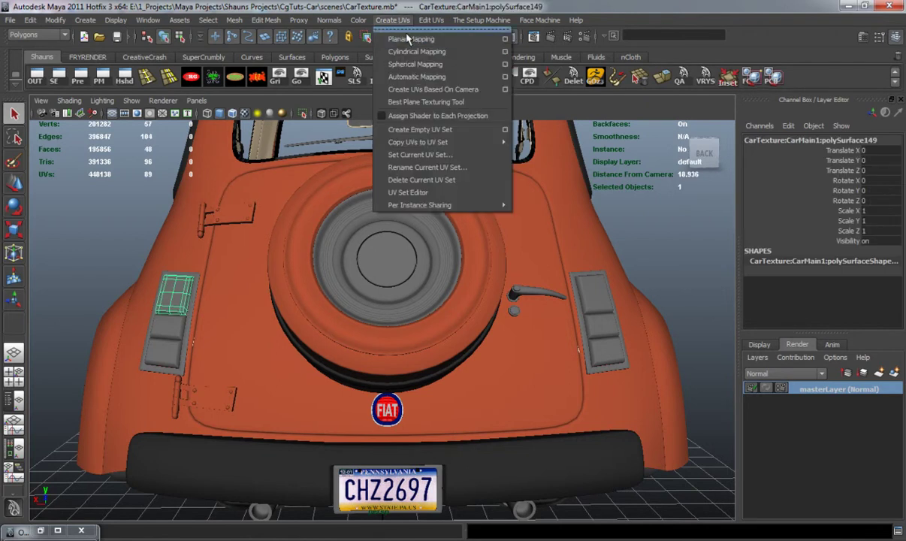
{"action": "left_click", "coordinate": [504, 38]}
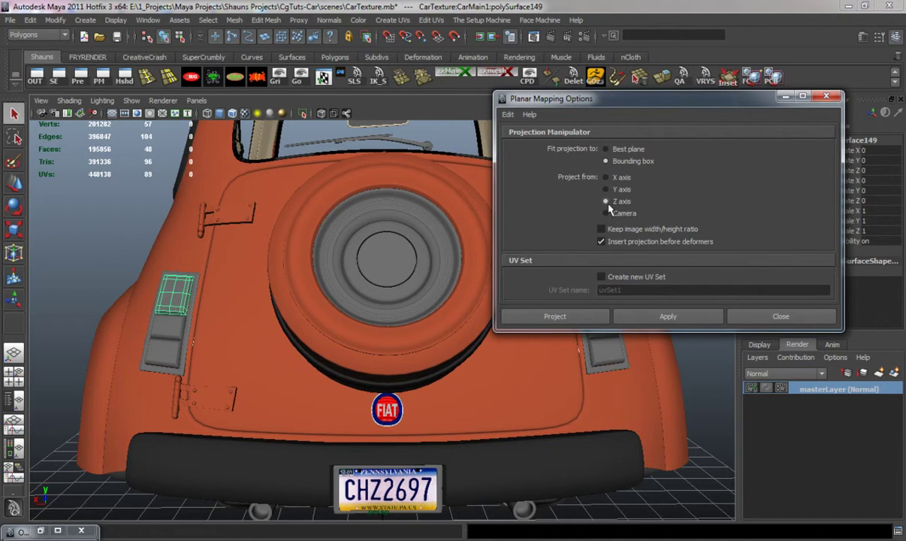
{"action": "left_click", "coordinate": [649, 318]}
Apply the same Z-axis planar mapping to the middle and lower lenses of the left rear light.
{"action": "right_click_drag", "start_coordinate": [165, 326], "coordinate": [201, 309]}
{"action": "left_click", "coordinate": [167, 329]}
{"action": "left_click", "coordinate": [667, 315]}
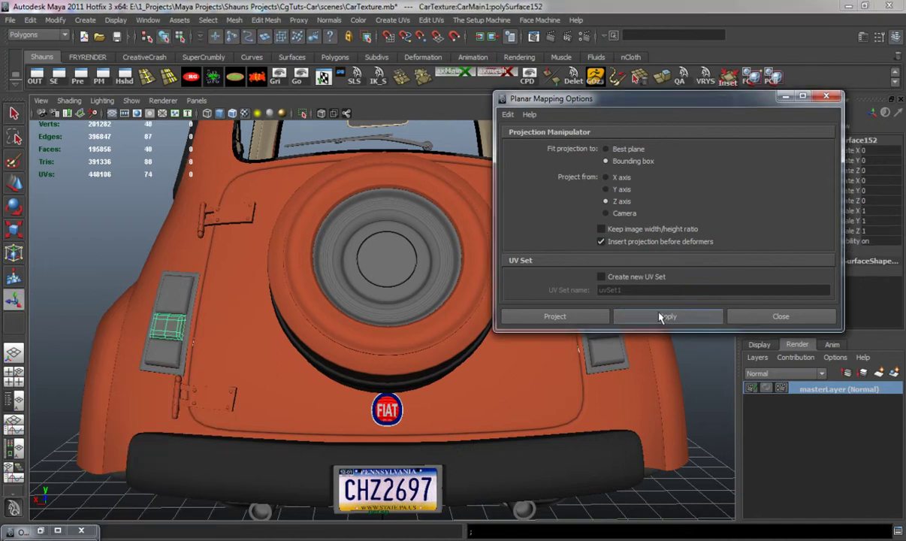
{"action": "left_click", "coordinate": [173, 354]}
{"action": "left_click", "coordinate": [695, 320]}
Planar-map the upper, middle and lower lenses of the right rear light one by one along the Z axis.
{"action": "left_click_drag", "start_coordinate": [725, 101], "coordinate": [449, 96]}
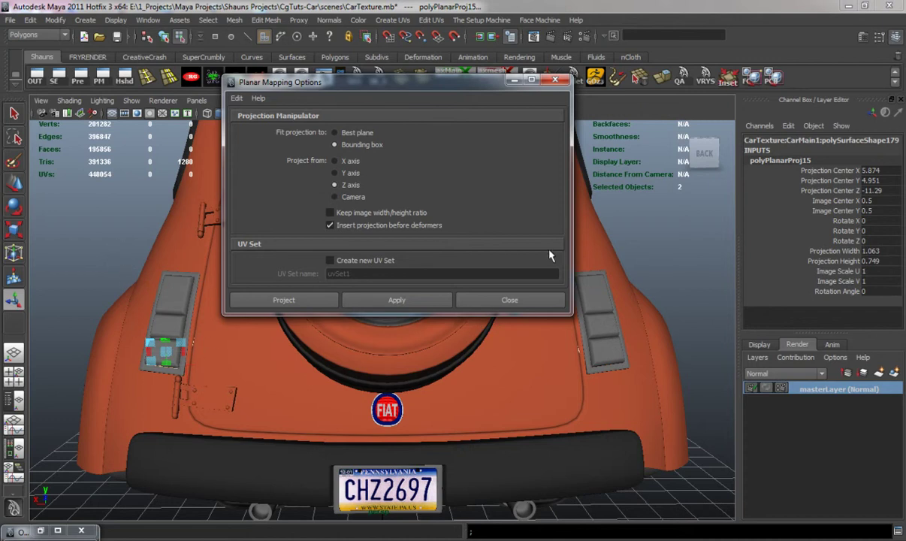
{"action": "right_click_drag", "start_coordinate": [592, 289], "coordinate": [641, 274]}
{"action": "left_click", "coordinate": [596, 288]}
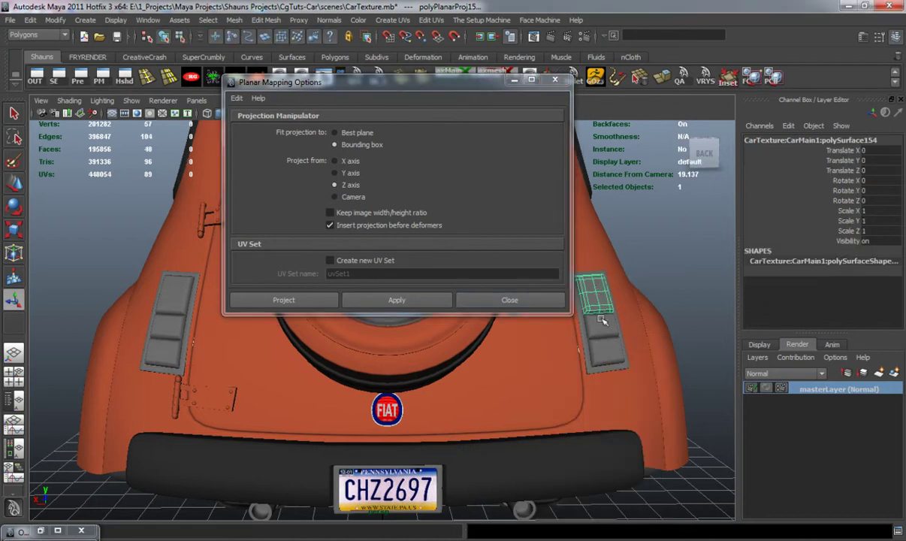
{"action": "left_click", "coordinate": [397, 299]}
{"action": "right_click_drag", "start_coordinate": [599, 325], "coordinate": [643, 310]}
{"action": "left_click", "coordinate": [599, 331]}
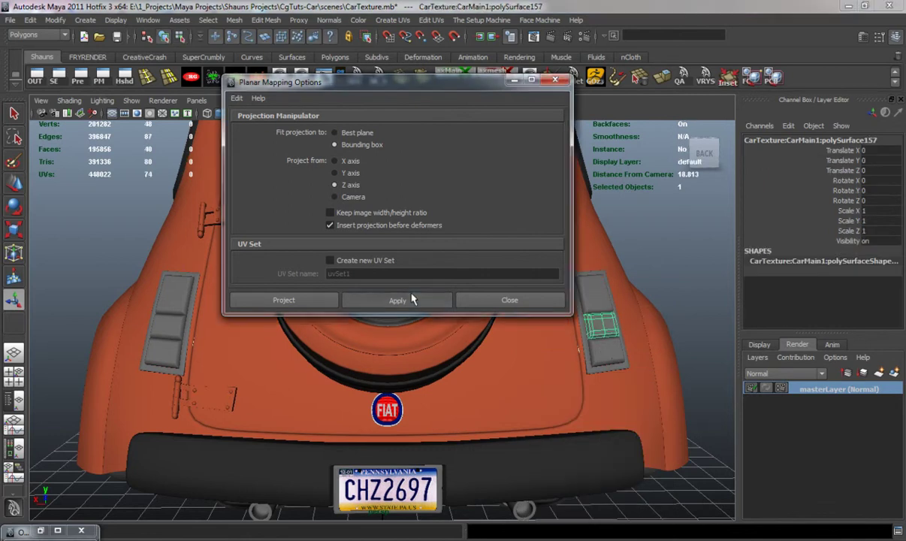
{"action": "left_click", "coordinate": [414, 297]}
{"action": "right_click_drag", "start_coordinate": [598, 325], "coordinate": [638, 311]}
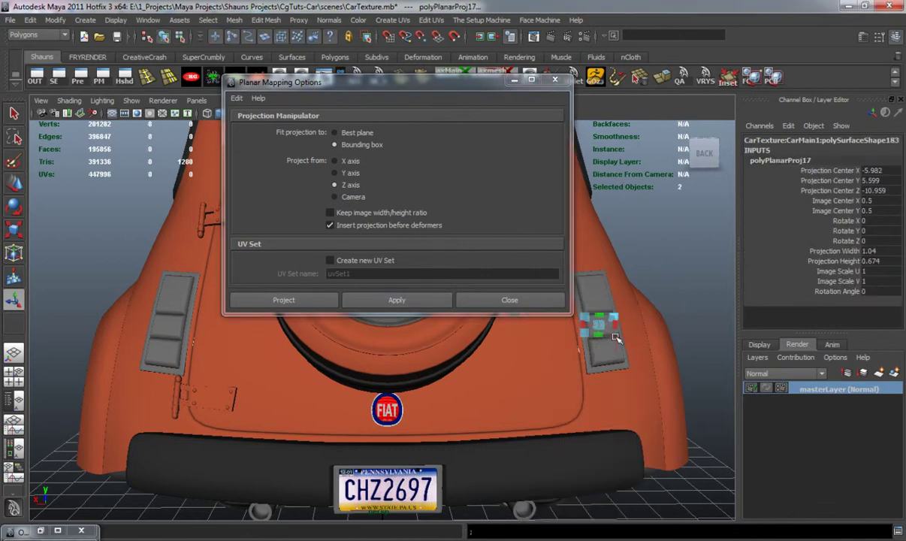
{"action": "left_click", "coordinate": [602, 356]}
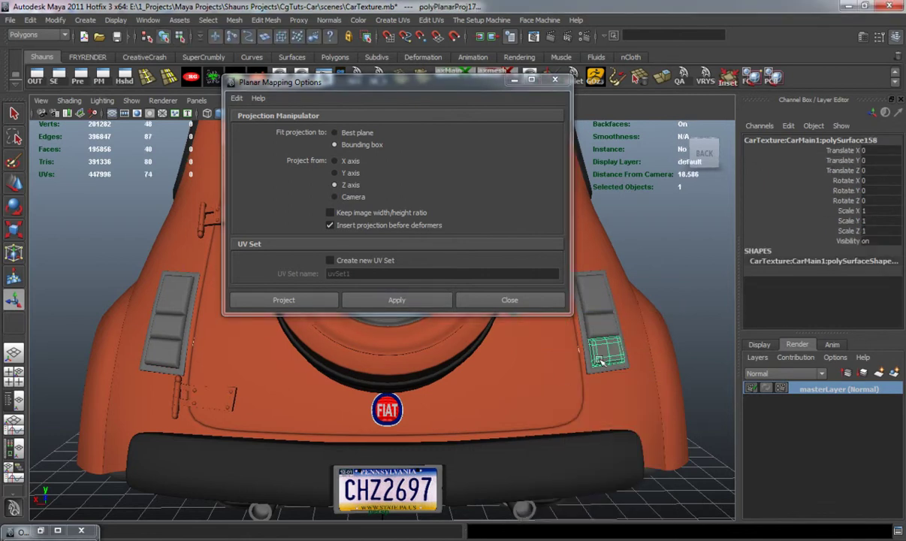
{"action": "left_click", "coordinate": [398, 302]}
{"action": "left_click", "coordinate": [554, 81]}
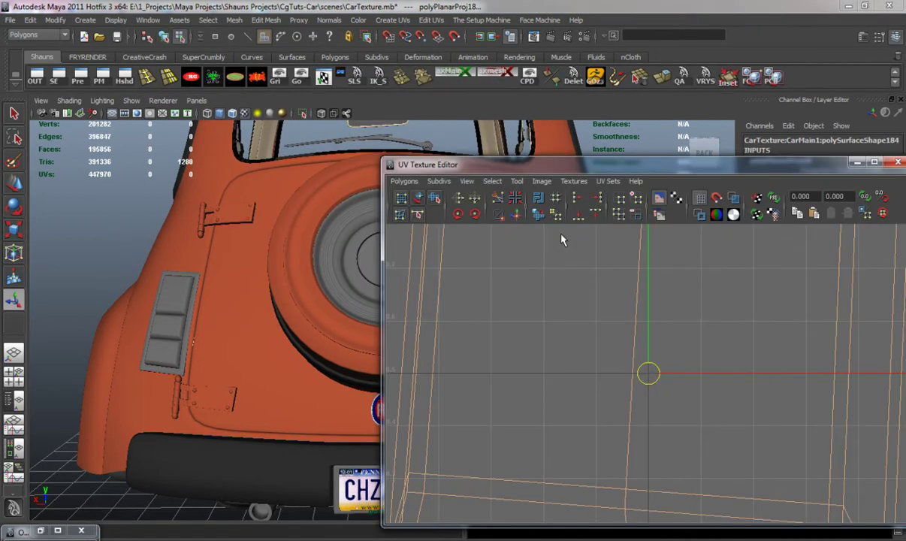
Turn on Shade UVs in the UV Texture Editor to show the shell's face direction.
{"action": "left_click_drag", "start_coordinate": [672, 171], "coordinate": [436, 64]}
{"action": "scroll", "coordinate": [438, 275], "scroll_direction": "down", "scroll_amount": 5}
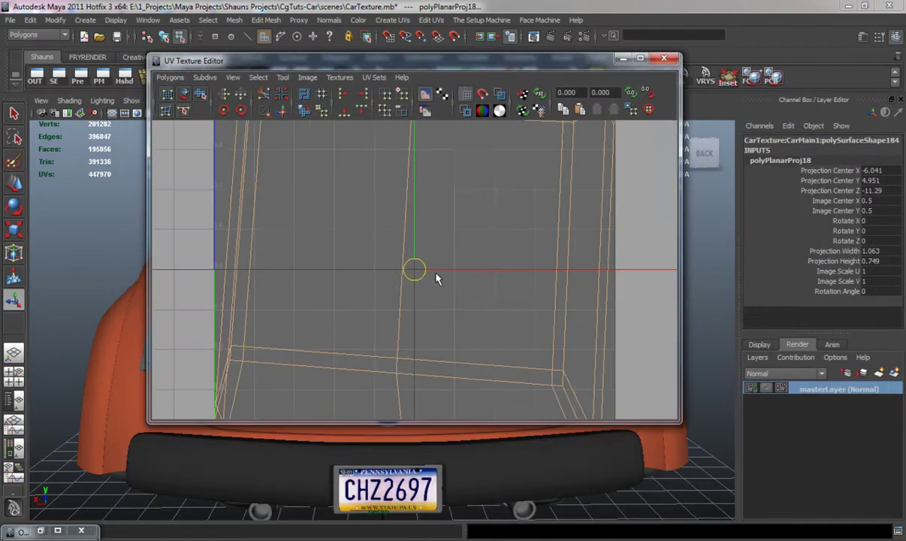
{"action": "left_click", "coordinate": [309, 76]}
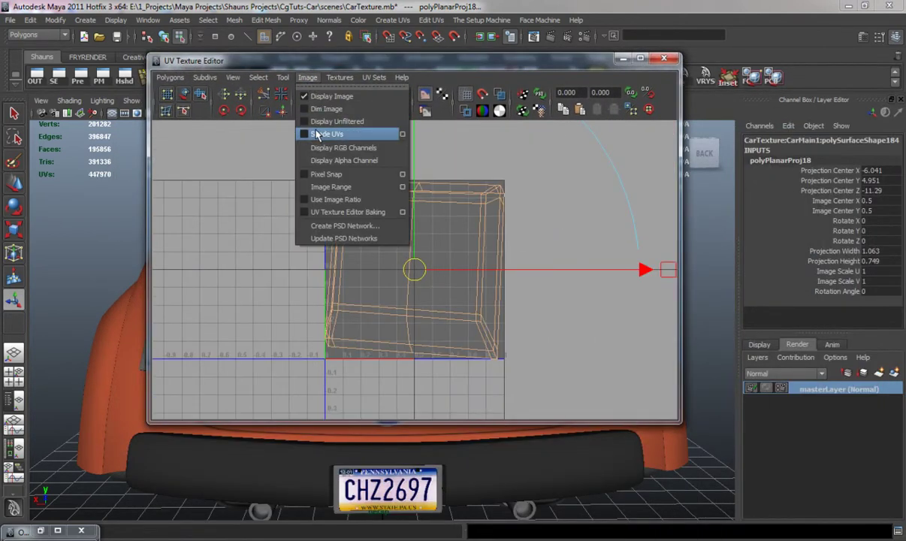
{"action": "left_click", "coordinate": [300, 130]}
Reverse the normals of all six rear light lenses on both sides of the car.
{"action": "left_click_drag", "start_coordinate": [406, 66], "coordinate": [526, 181]}
{"action": "right_click_drag", "start_coordinate": [173, 296], "coordinate": [196, 266]}
{"action": "left_click", "coordinate": [175, 298]}
{"action": "left_click", "coordinate": [170, 331], "text": "shift"}
{"action": "left_click", "coordinate": [172, 331], "text": "shift"}
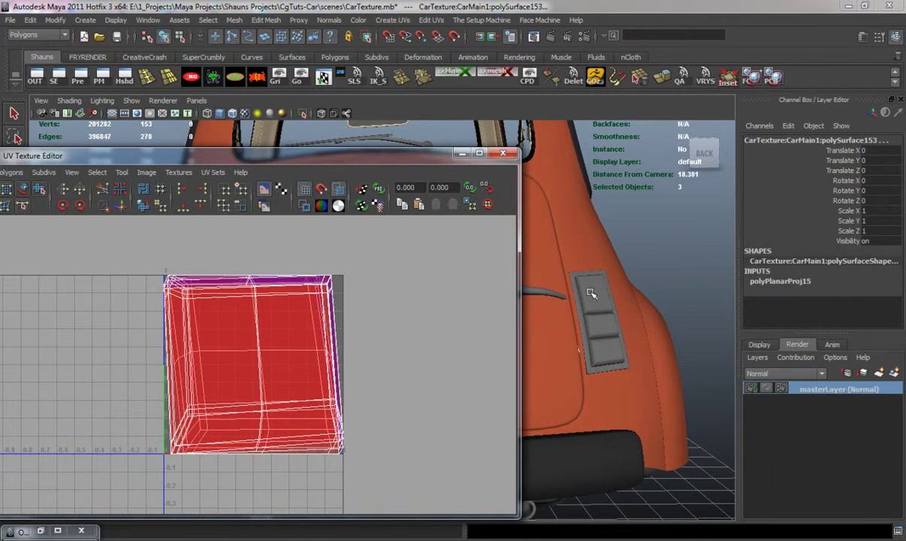
{"action": "left_click", "coordinate": [591, 294], "text": "shift"}
{"action": "left_click", "coordinate": [601, 324], "text": "shift"}
{"action": "left_click", "coordinate": [610, 352], "text": "shift"}
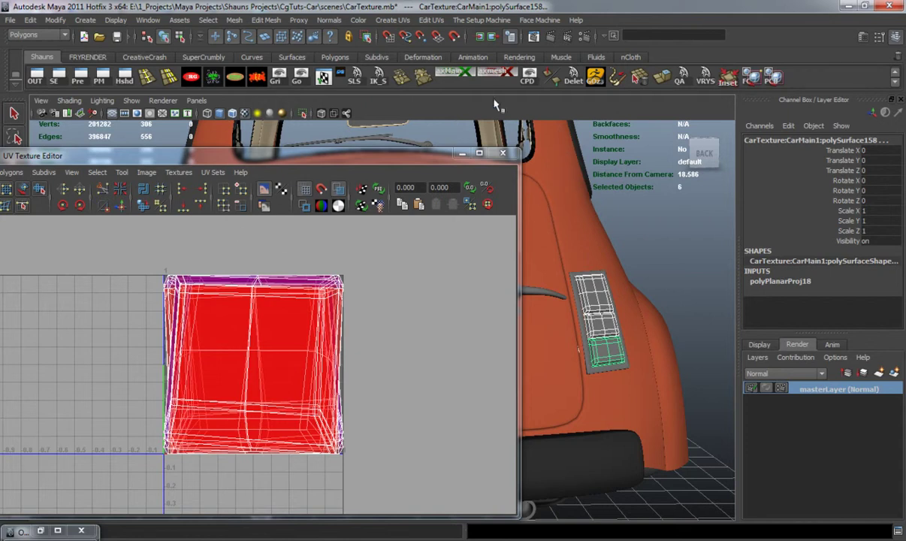
{"action": "left_click", "coordinate": [550, 79]}
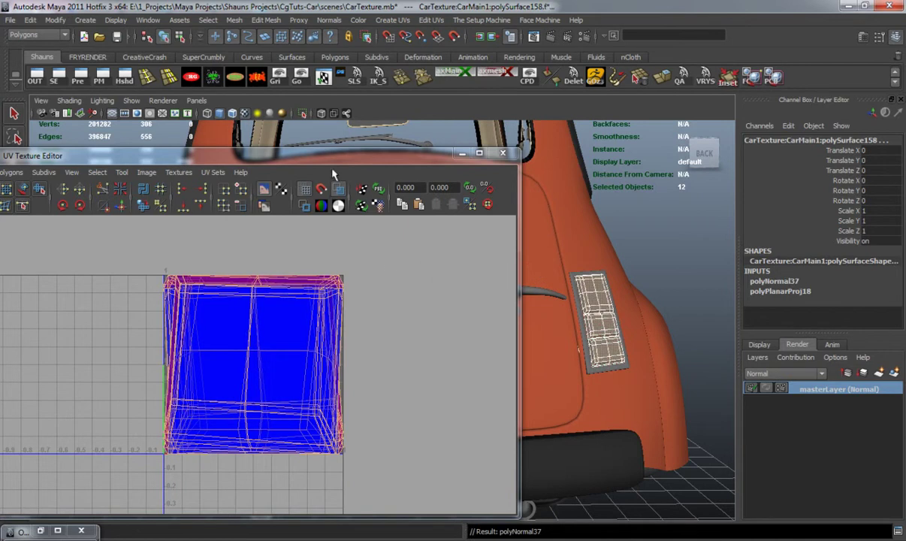
{"action": "left_click_drag", "start_coordinate": [339, 161], "coordinate": [395, 117]}
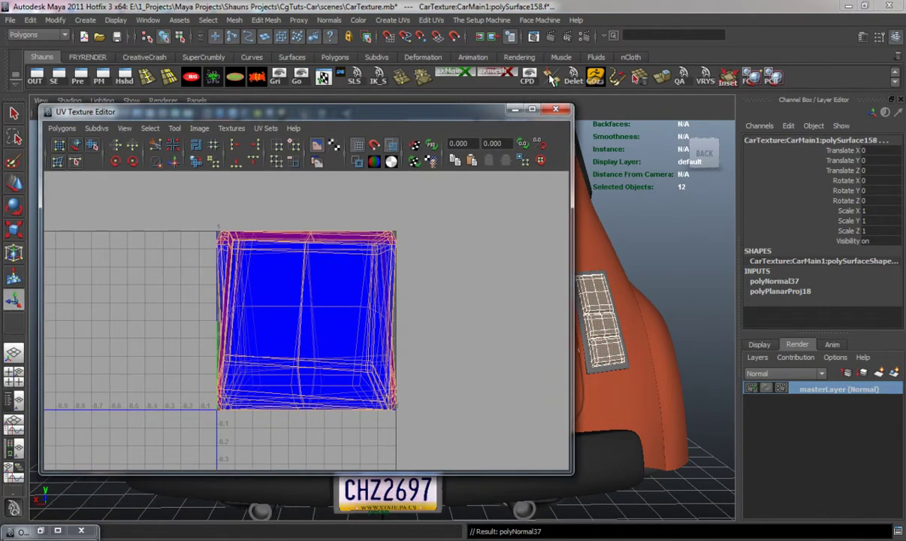
{"action": "left_click", "coordinate": [329, 19]}
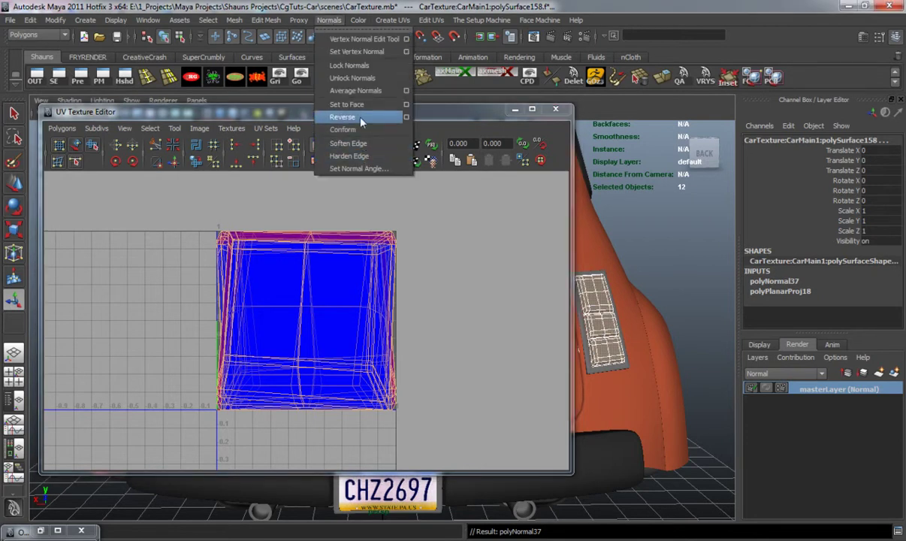
{"action": "left_click", "coordinate": [469, 119]}
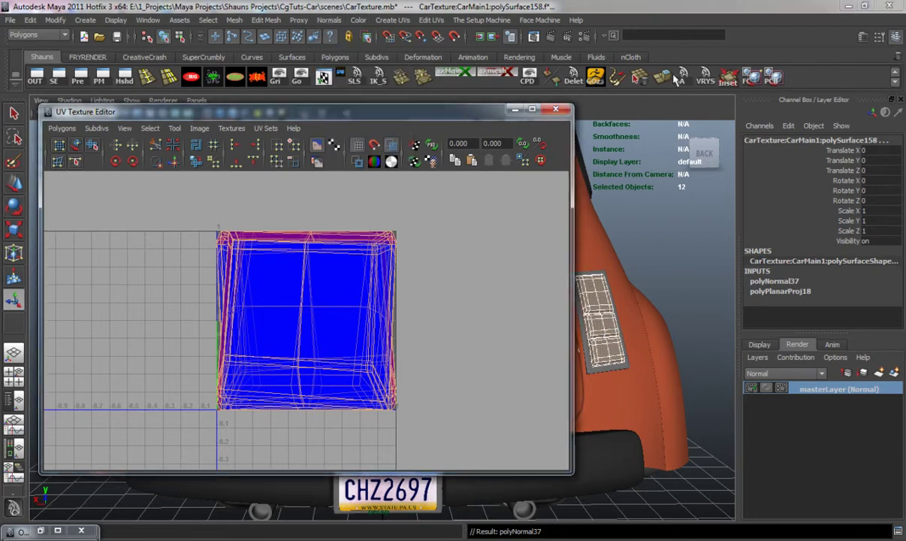
Select the whole UV shell of the left rear light's upper lens and unfold it.
{"action": "left_click_drag", "start_coordinate": [406, 117], "coordinate": [678, 100]}
{"action": "left_click", "coordinate": [126, 220]}
{"action": "left_click", "coordinate": [168, 278]}
{"action": "right_click_drag", "start_coordinate": [478, 234], "coordinate": [524, 232]}
{"action": "left_click_drag", "start_coordinate": [484, 212], "coordinate": [501, 227]}
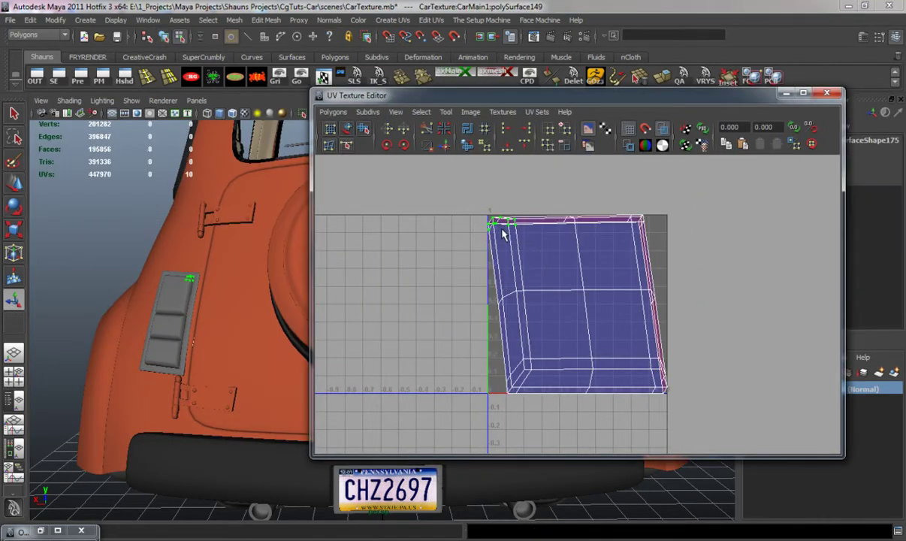
{"action": "right_click_drag", "start_coordinate": [497, 222], "coordinate": [537, 206], "text": "ctrl"}
{"action": "left_click", "coordinate": [365, 129]}
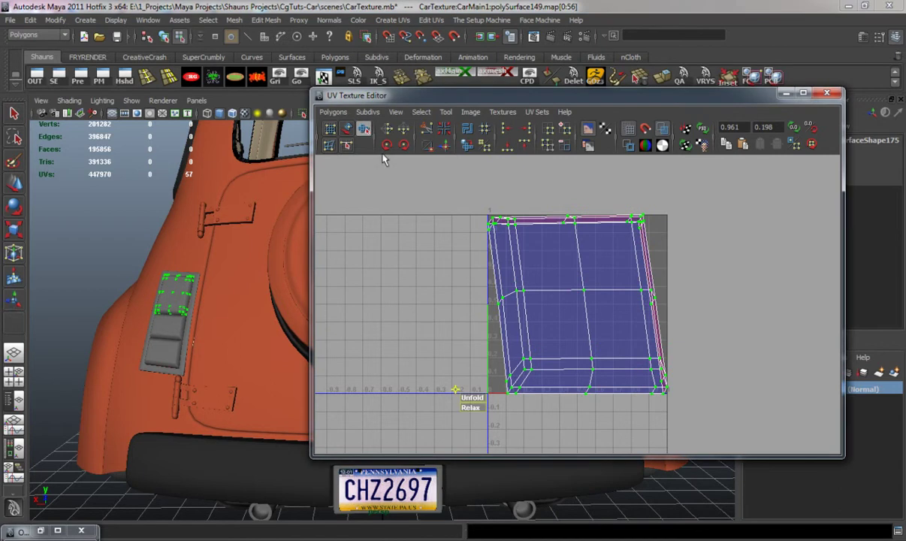
{"action": "left_click_drag", "start_coordinate": [475, 400], "coordinate": [594, 402]}
Rotate the unfolded left upper lens shell slightly upright and move it just left of the 0–1 UV square.
{"action": "key", "text": "e"}
{"action": "left_click_drag", "start_coordinate": [466, 299], "coordinate": [463, 288]}
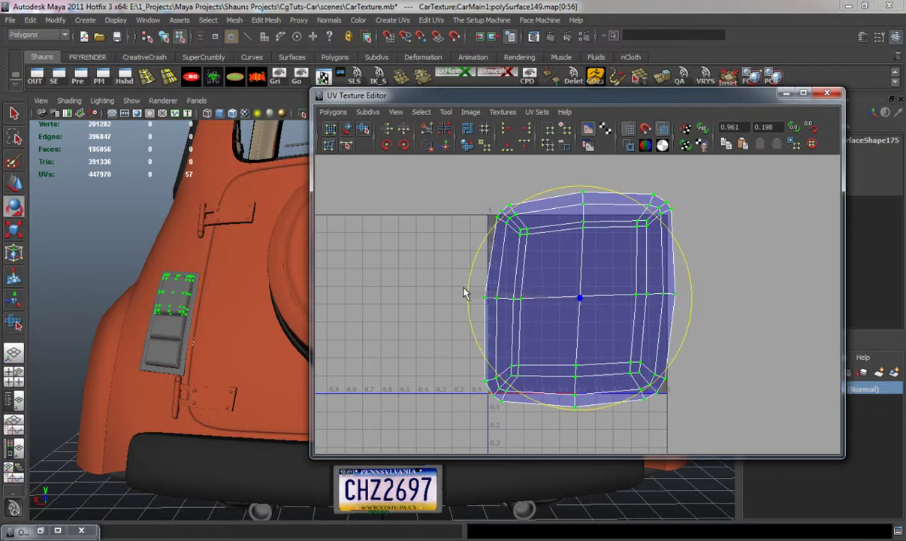
{"action": "key", "text": "w"}
{"action": "left_click_drag", "start_coordinate": [578, 299], "coordinate": [393, 298]}
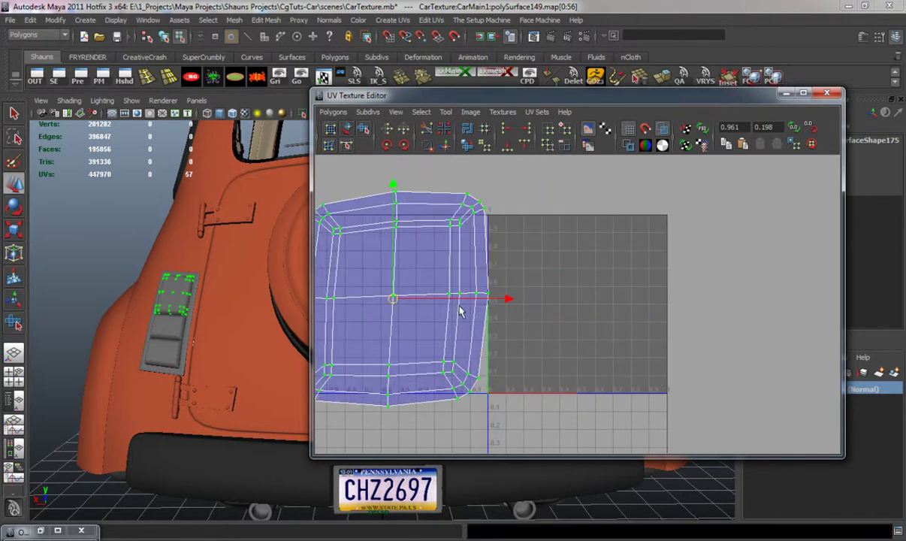
{"action": "scroll", "coordinate": [480, 309], "scroll_direction": "down", "scroll_amount": 4}
{"action": "middle_click_drag", "start_coordinate": [562, 304], "coordinate": [598, 299], "text": "alt"}
Select the whole UV shell of the right rear light's upper lens and unfold it.
{"action": "left_click_drag", "start_coordinate": [662, 96], "coordinate": [333, 128]}
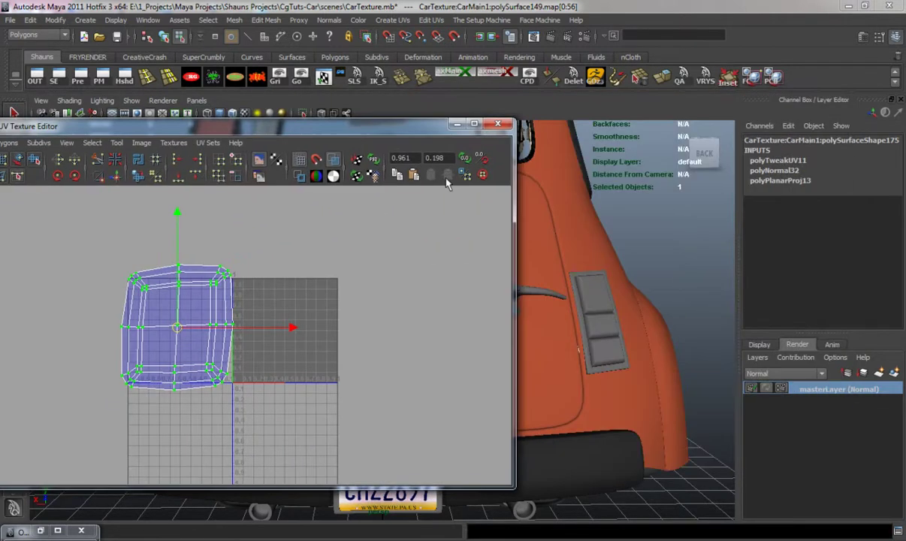
{"action": "left_click", "coordinate": [594, 290]}
{"action": "right_click_drag", "start_coordinate": [593, 287], "coordinate": [633, 271]}
{"action": "left_click", "coordinate": [603, 286]}
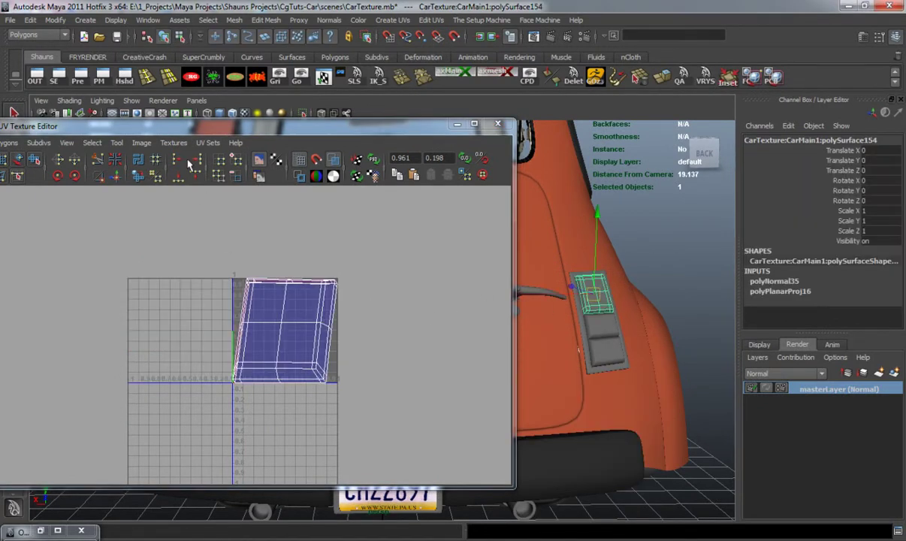
{"action": "left_click_drag", "start_coordinate": [207, 131], "coordinate": [258, 339]}
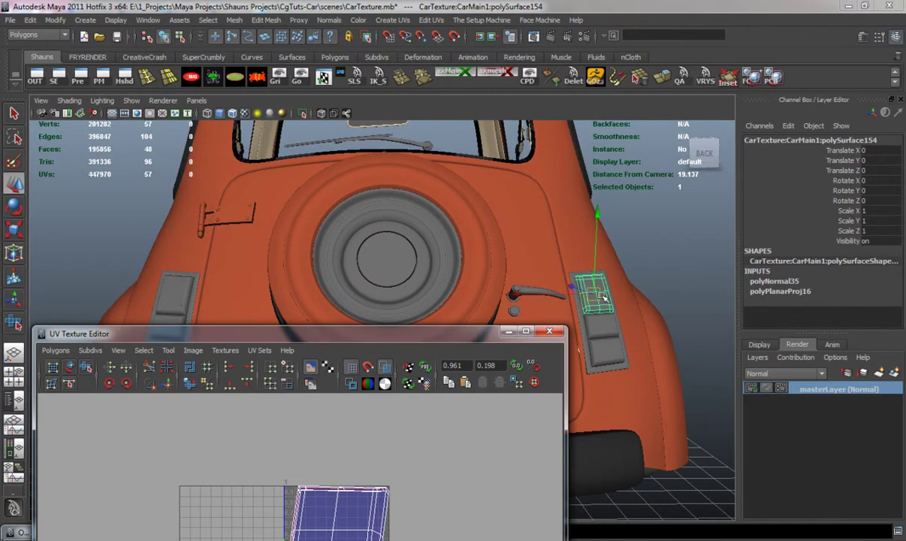
{"action": "left_click_drag", "start_coordinate": [428, 336], "coordinate": [464, 159]}
{"action": "right_click_drag", "start_coordinate": [328, 317], "coordinate": [375, 318]}
{"action": "left_click_drag", "start_coordinate": [330, 305], "coordinate": [351, 324]}
{"action": "right_click_drag", "start_coordinate": [334, 309], "coordinate": [377, 295], "text": "ctrl"}
{"action": "left_click", "coordinate": [123, 190]}
{"action": "left_click_drag", "start_coordinate": [302, 417], "coordinate": [421, 402]}
Straighten the right upper lens shell by rotating it slightly and stack it onto the left upper lens shell.
{"action": "key", "text": "e"}
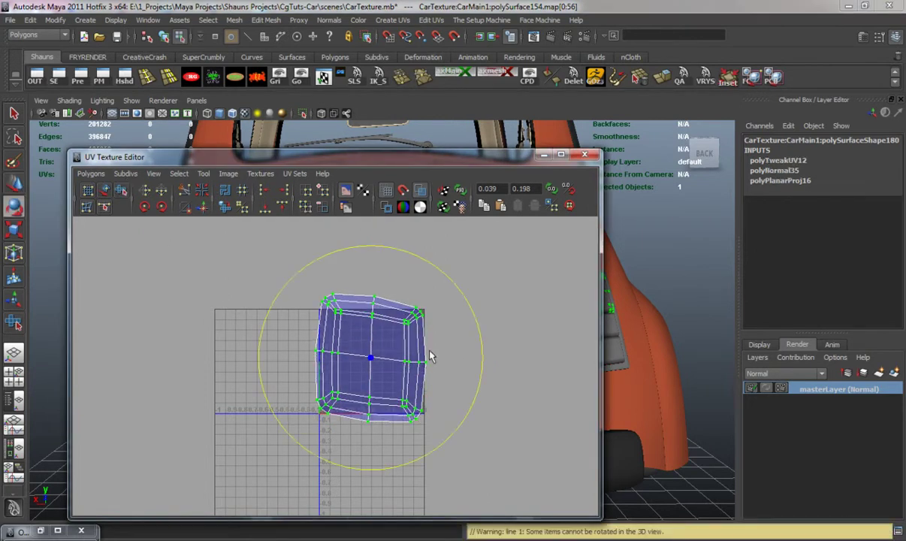
{"action": "left_click_drag", "start_coordinate": [470, 311], "coordinate": [462, 301]}
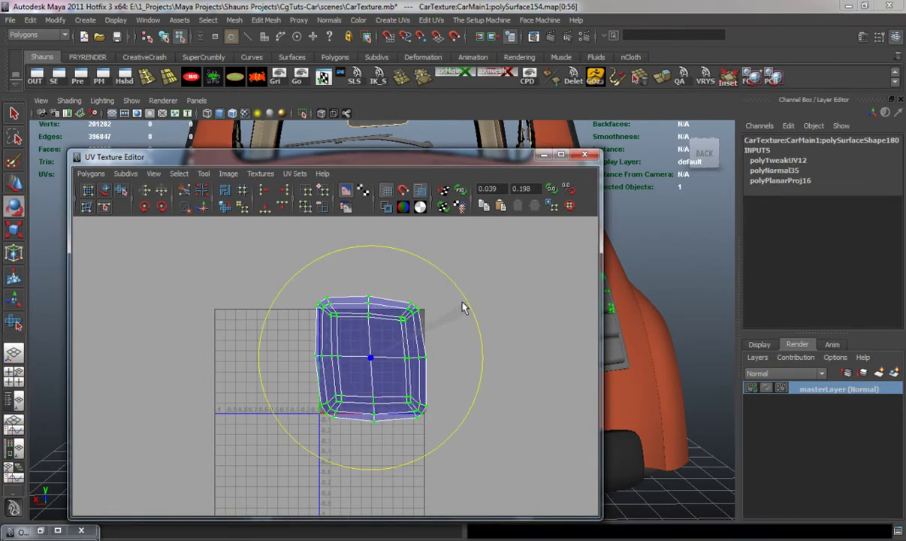
{"action": "left_click_drag", "start_coordinate": [374, 157], "coordinate": [627, 148]}
{"action": "left_click", "coordinate": [161, 298]}
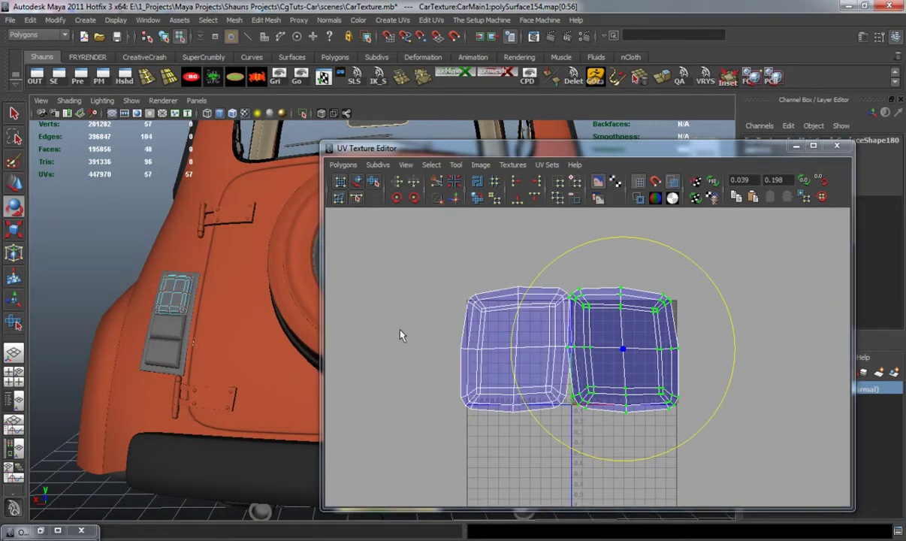
{"action": "key", "text": "w"}
{"action": "left_click_drag", "start_coordinate": [739, 353], "coordinate": [633, 348]}
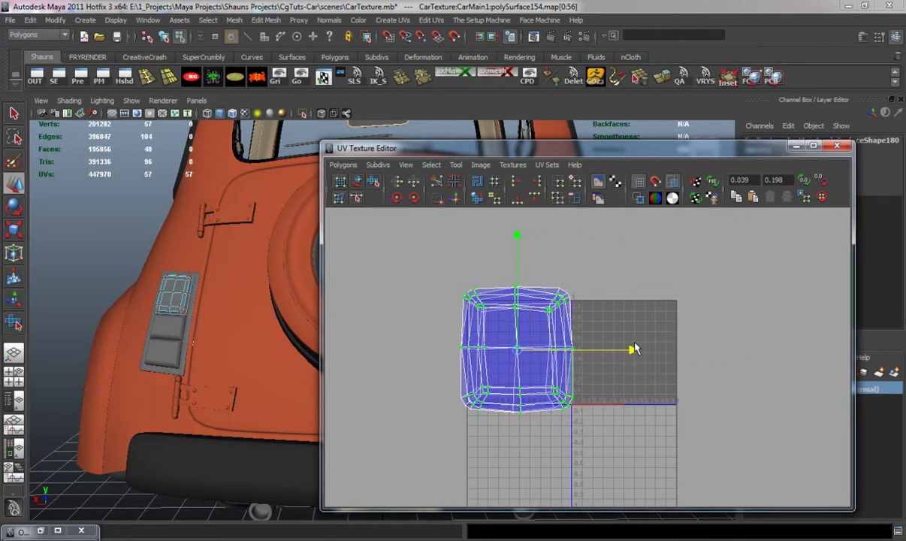
Scale both stacked upper lens shells down together and place them inside the 0–1 UV square.
{"action": "left_click_drag", "start_coordinate": [412, 277], "coordinate": [531, 350]}
{"action": "right_click_drag", "start_coordinate": [477, 306], "coordinate": [518, 291], "text": "ctrl"}
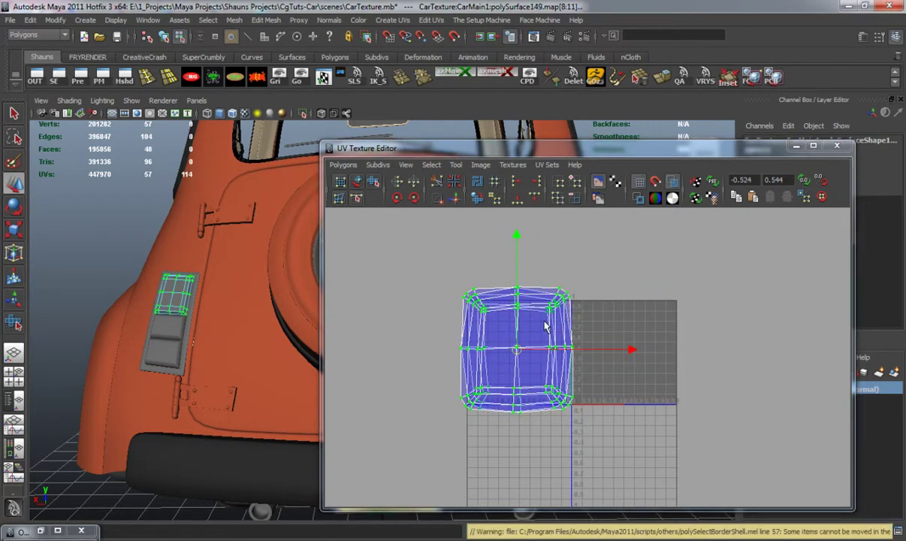
{"action": "left_click_drag", "start_coordinate": [626, 354], "coordinate": [596, 351]}
{"action": "key", "text": "w"}
{"action": "left_click_drag", "start_coordinate": [625, 235], "coordinate": [625, 238]}
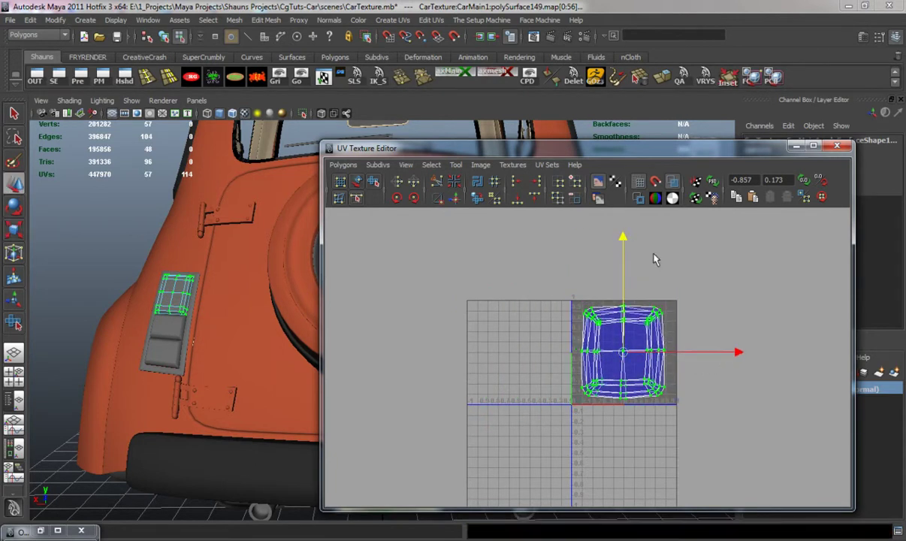
Unfold the whole UV shell of the left rear light's middle lens and move it just left of the 0–1 UV square.
{"action": "left_click_drag", "start_coordinate": [662, 153], "coordinate": [728, 106]}
{"action": "right_click_drag", "start_coordinate": [166, 330], "coordinate": [199, 309]}
{"action": "left_click", "coordinate": [170, 328]}
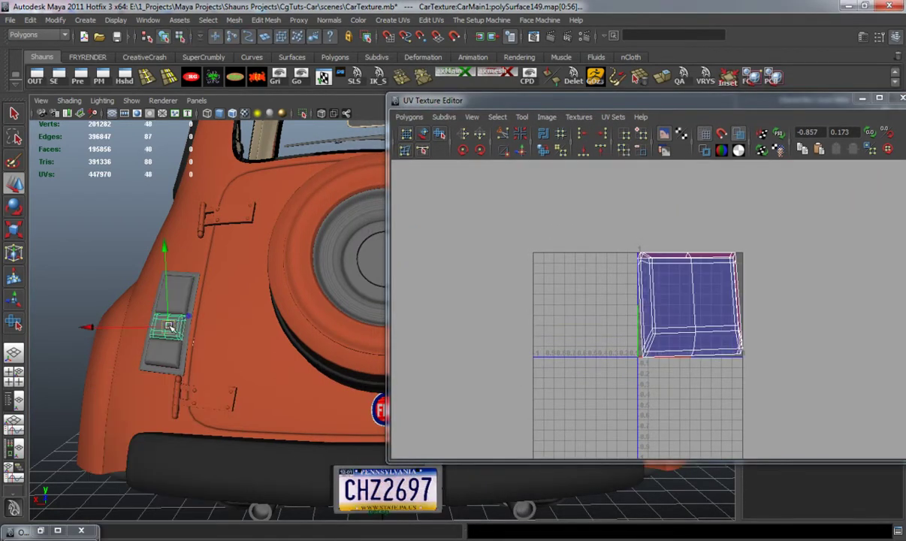
{"action": "right_click_drag", "start_coordinate": [638, 254], "coordinate": [672, 248]}
{"action": "left_click", "coordinate": [647, 260]}
{"action": "left_click", "coordinate": [440, 134]}
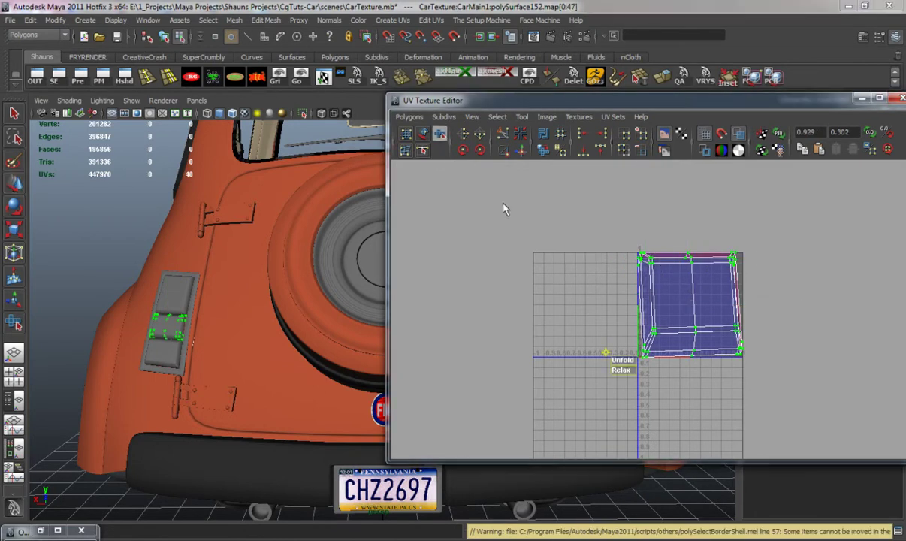
{"action": "left_click_drag", "start_coordinate": [622, 364], "coordinate": [811, 378]}
{"action": "key", "text": "w"}
{"action": "left_click_drag", "start_coordinate": [800, 302], "coordinate": [652, 302]}
Select the whole UV shell of the right rear light's middle lens and unfold it.
{"action": "left_click_drag", "start_coordinate": [742, 102], "coordinate": [335, 125]}
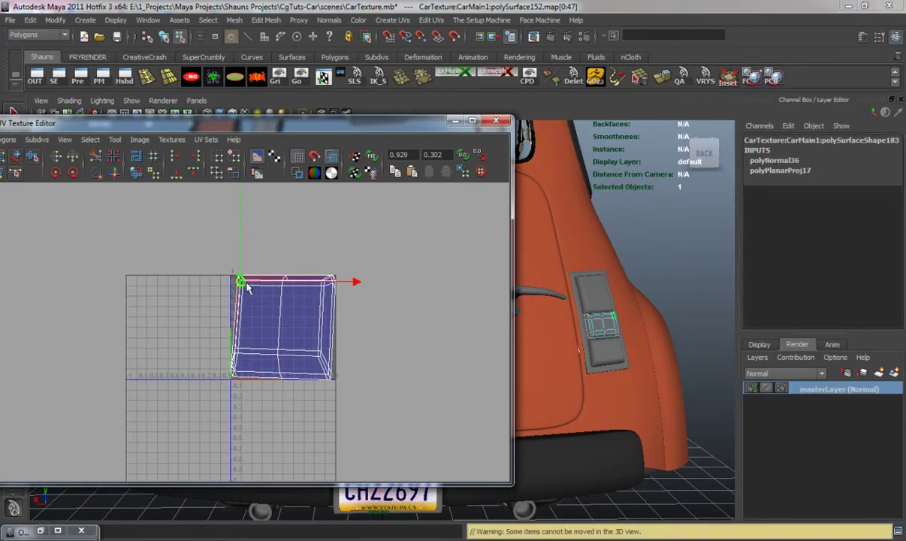
{"action": "right_click_drag", "start_coordinate": [242, 283], "coordinate": [268, 266], "text": "ctrl"}
{"action": "left_click_drag", "start_coordinate": [138, 124], "coordinate": [199, 122]}
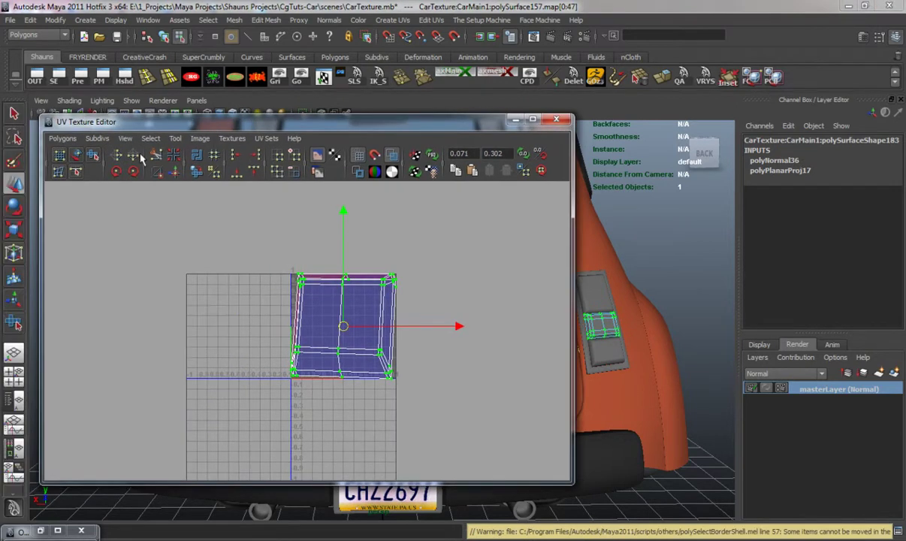
{"action": "left_click", "coordinate": [93, 154]}
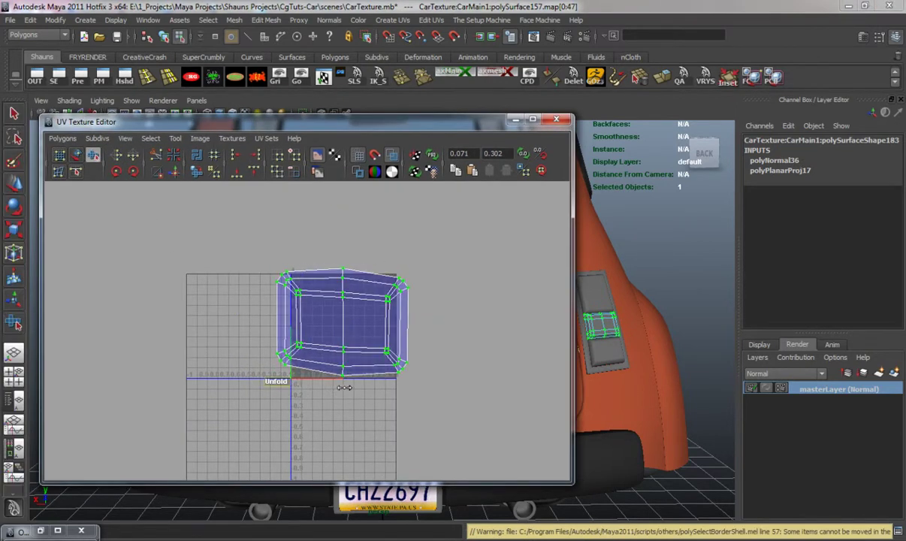
{"action": "left_click_drag", "start_coordinate": [385, 390], "coordinate": [452, 393]}
Display both middle lens shells together and stack the right shell onto the left one.
{"action": "left_click_drag", "start_coordinate": [381, 126], "coordinate": [562, 130]}
{"action": "left_click", "coordinate": [160, 325], "text": "shift"}
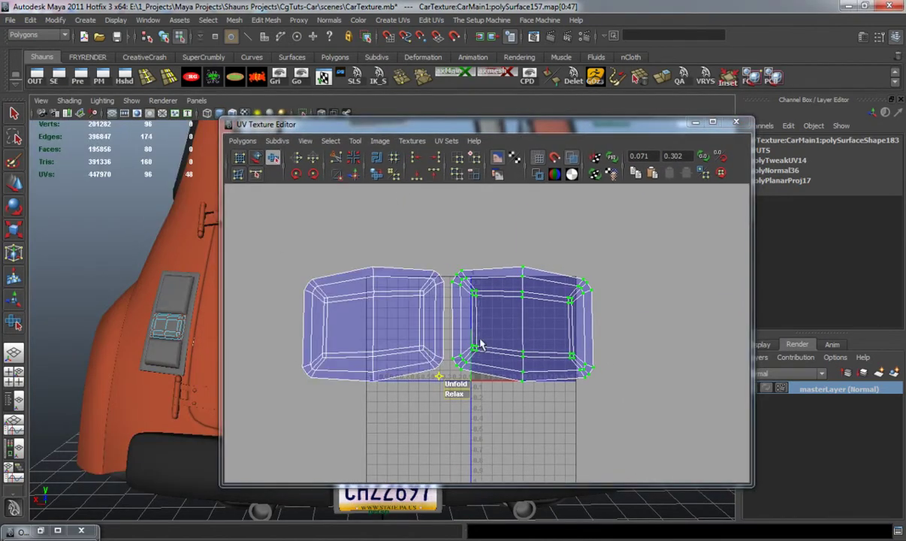
{"action": "key", "text": "w"}
{"action": "left_click_drag", "start_coordinate": [637, 326], "coordinate": [489, 323]}
Move both stacked middle lens shells into the 0–1 UV square and scale them down together to fit inside it.
{"action": "left_click_drag", "start_coordinate": [245, 254], "coordinate": [404, 328]}
{"action": "right_click_drag", "start_coordinate": [331, 287], "coordinate": [378, 272], "text": "ctrl"}
{"action": "left_click_drag", "start_coordinate": [489, 323], "coordinate": [635, 338]}
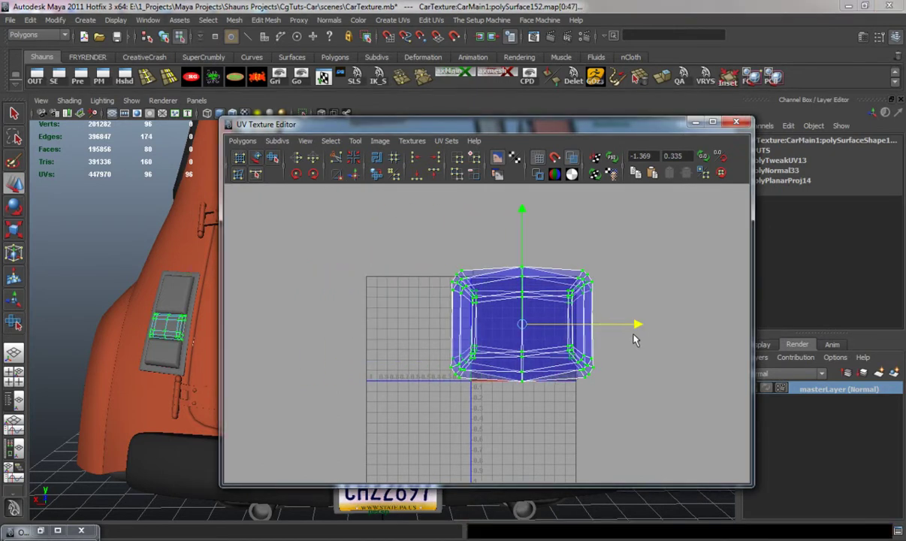
{"action": "key", "text": "r"}
{"action": "left_click_drag", "start_coordinate": [516, 324], "coordinate": [483, 325]}
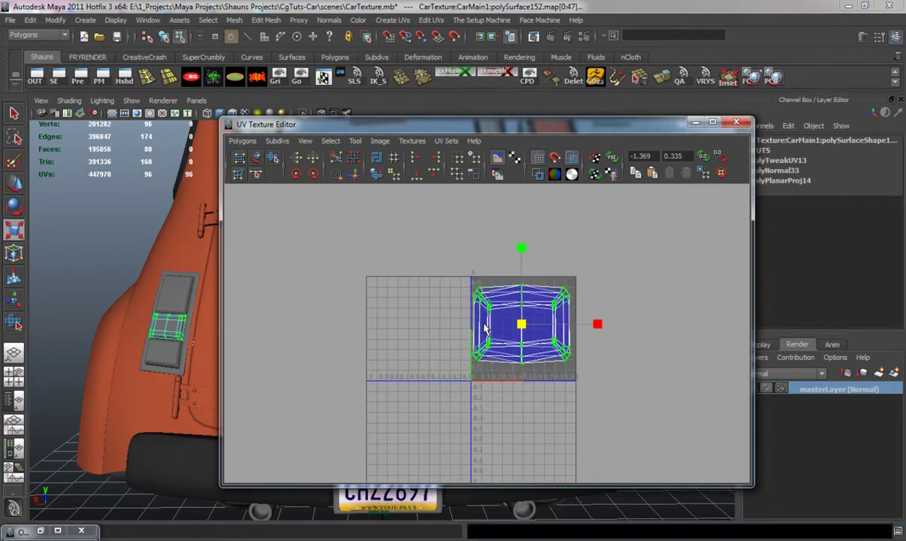
{"action": "key", "text": "w"}
{"action": "left_click_drag", "start_coordinate": [635, 325], "coordinate": [638, 326]}
Unfold the whole UV shell of the left rear light's lower lens and move it left of the 0–1 UV square.
{"action": "left_click_drag", "start_coordinate": [513, 126], "coordinate": [598, 112]}
{"action": "right_click_drag", "start_coordinate": [157, 329], "coordinate": [188, 307]}
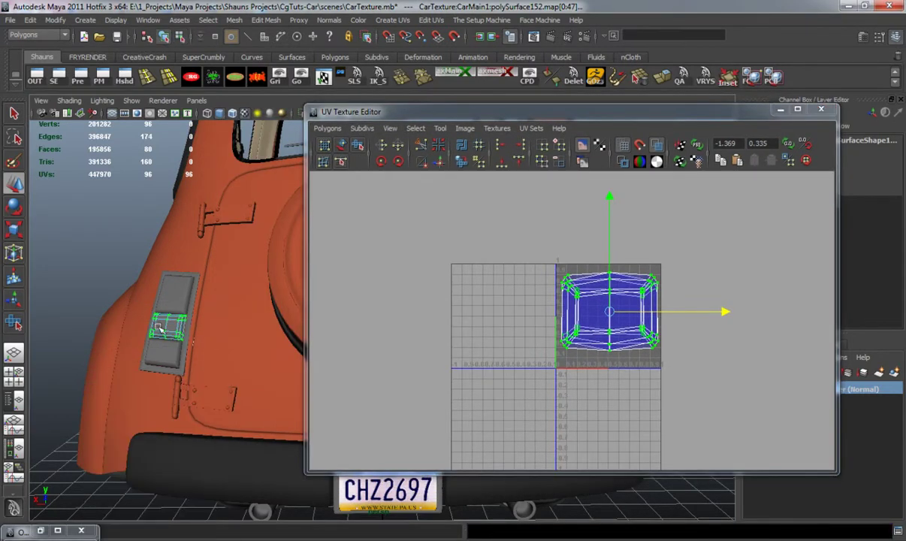
{"action": "left_click", "coordinate": [154, 357]}
{"action": "right_click_drag", "start_coordinate": [546, 278], "coordinate": [580, 274]}
{"action": "left_click_drag", "start_coordinate": [529, 252], "coordinate": [609, 307]}
{"action": "right_click_drag", "start_coordinate": [576, 272], "coordinate": [609, 257], "text": "ctrl"}
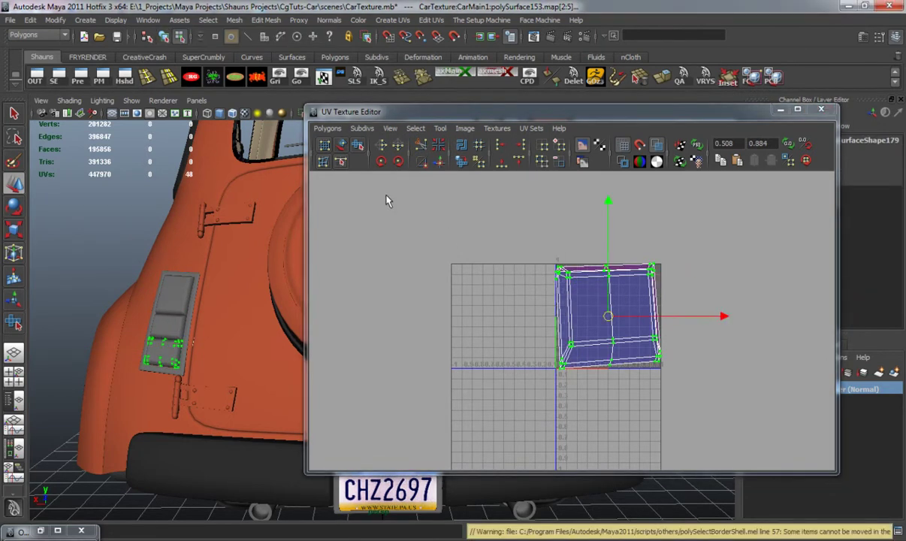
{"action": "left_click", "coordinate": [359, 145]}
{"action": "right_click_drag", "start_coordinate": [541, 374], "coordinate": [540, 372], "text": "shift"}
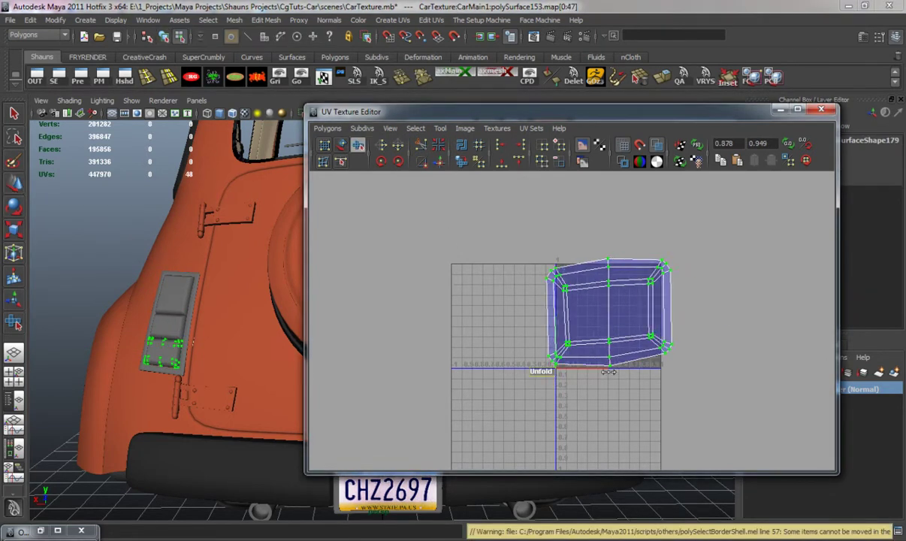
{"action": "key", "text": "w"}
{"action": "left_click_drag", "start_coordinate": [720, 312], "coordinate": [599, 312]}
Select the whole UV shell of the right rear light's lower lens and unfold it.
{"action": "left_click_drag", "start_coordinate": [730, 120], "coordinate": [371, 130]}
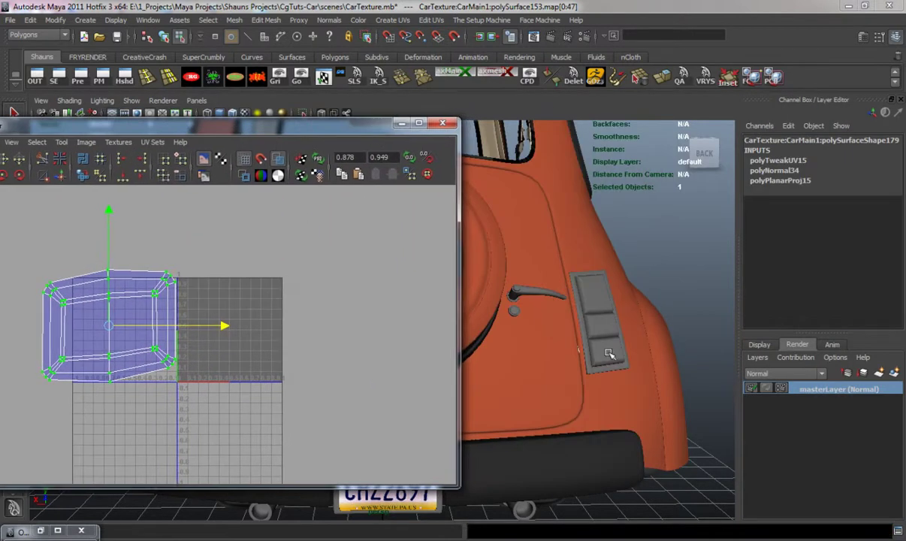
{"action": "left_click", "coordinate": [605, 350]}
{"action": "left_click_drag", "start_coordinate": [221, 275], "coordinate": [287, 305]}
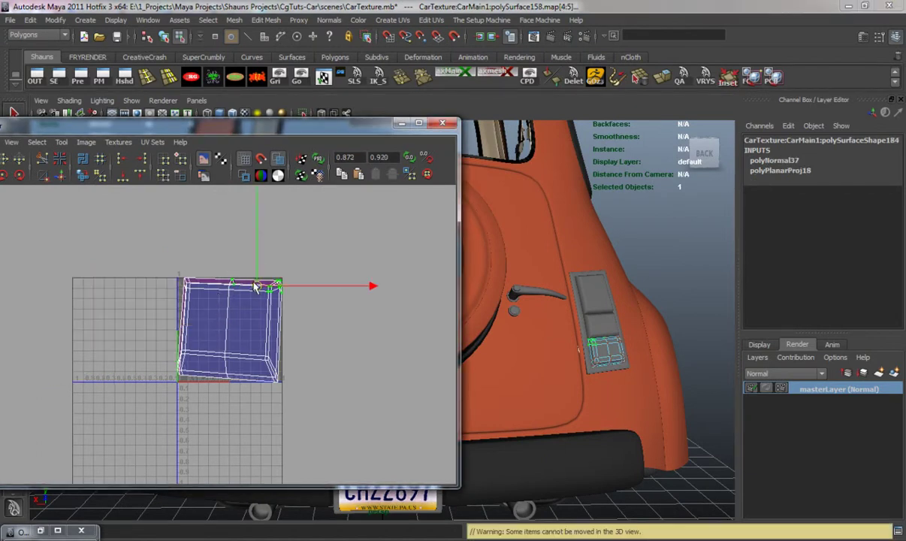
{"action": "right_click_drag", "start_coordinate": [255, 283], "coordinate": [266, 249], "text": "ctrl"}
{"action": "left_click_drag", "start_coordinate": [265, 136], "coordinate": [419, 128]}
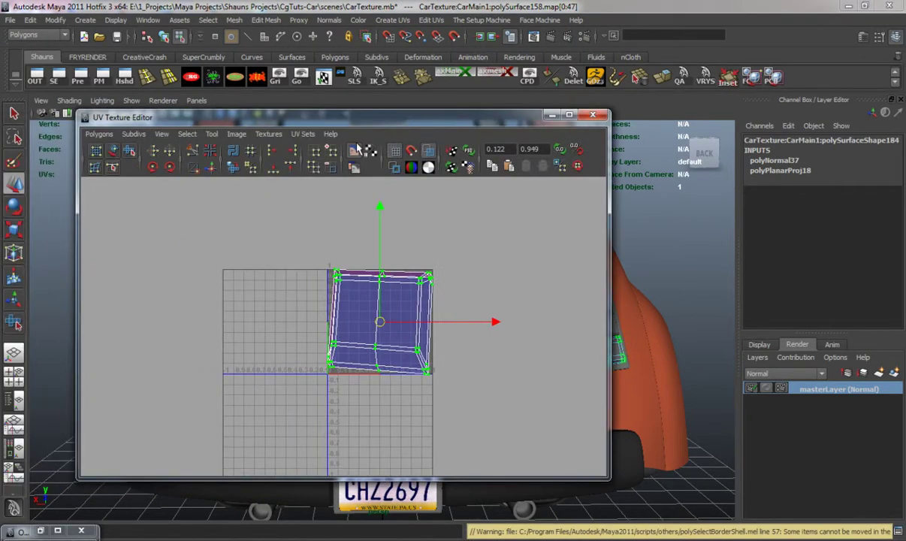
{"action": "left_click", "coordinate": [130, 150]}
{"action": "left_click_drag", "start_coordinate": [316, 381], "coordinate": [480, 388]}
Display both lower lens shells together and stack the right shell onto the left one.
{"action": "left_click_drag", "start_coordinate": [352, 123], "coordinate": [470, 115]}
{"action": "left_click", "coordinate": [164, 357], "text": "shift"}
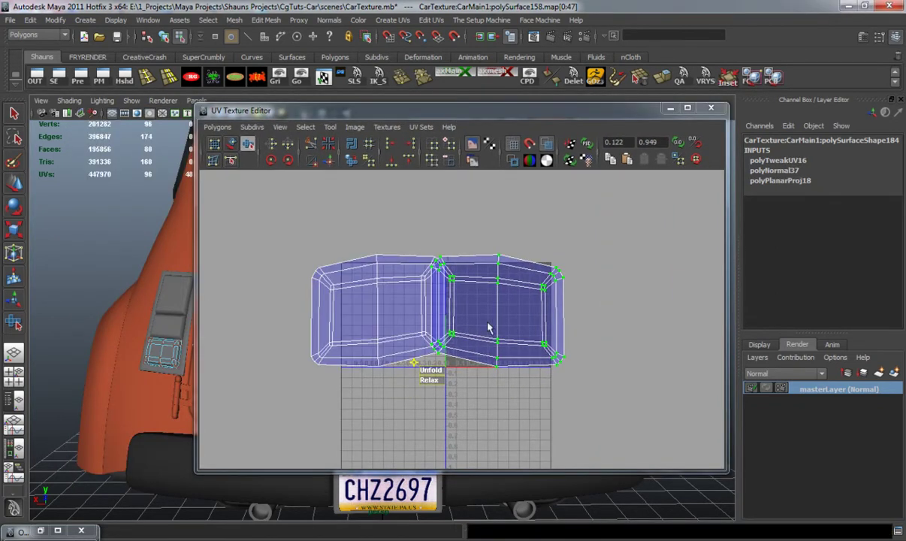
{"action": "key", "text": "w"}
{"action": "left_click_drag", "start_coordinate": [611, 310], "coordinate": [483, 326]}
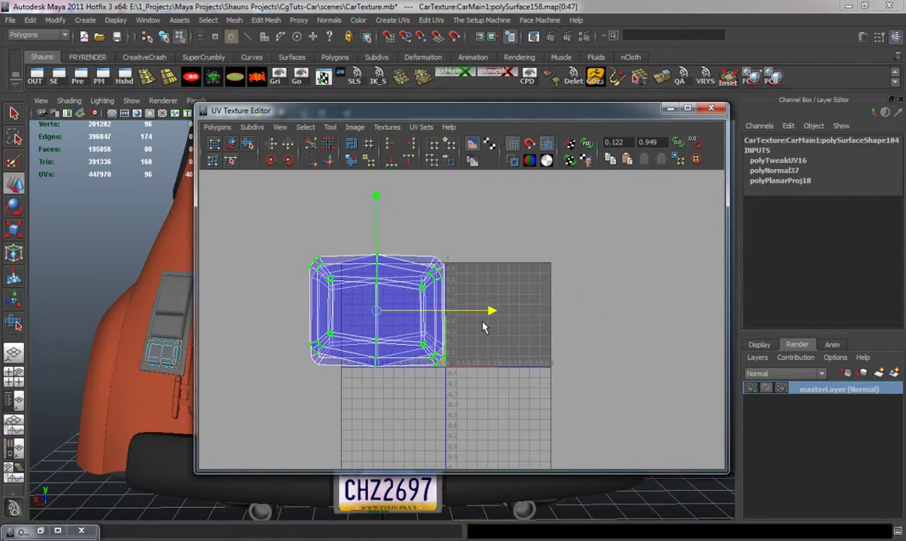
Move both stacked lower lens shells into the 0–1 UV square and scale them down together to fit inside it.
{"action": "left_click_drag", "start_coordinate": [309, 270], "coordinate": [348, 286]}
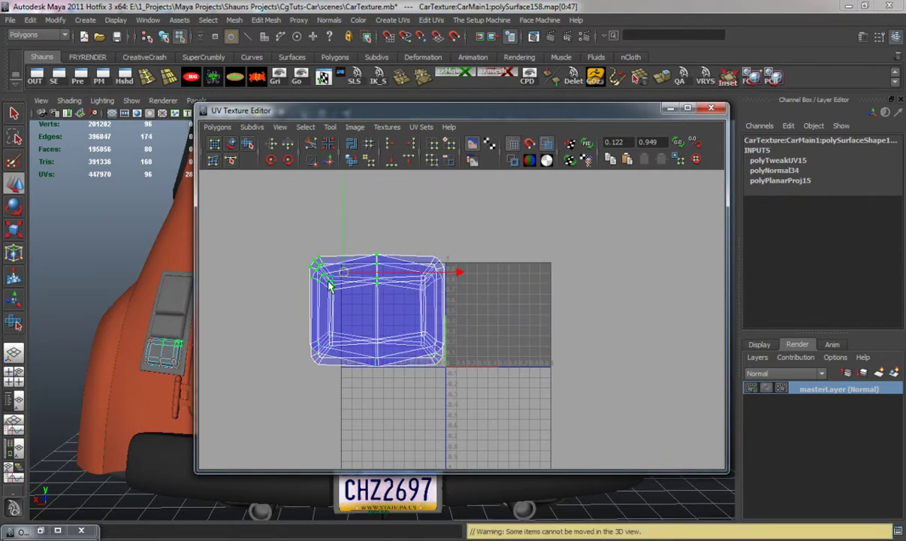
{"action": "right_click_drag", "start_coordinate": [364, 269], "coordinate": [389, 290], "text": "ctrl"}
{"action": "left_click_drag", "start_coordinate": [488, 314], "coordinate": [582, 314]}
{"action": "left_click_drag", "start_coordinate": [490, 312], "coordinate": [454, 314]}
{"action": "key", "text": "w"}
{"action": "left_click_drag", "start_coordinate": [610, 312], "coordinate": [614, 313]}
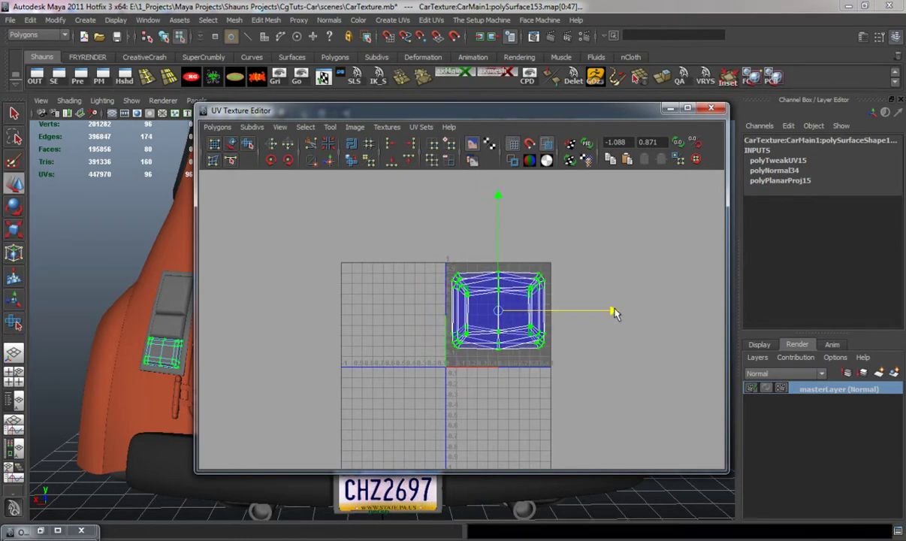
Close the UV Texture Editor, clear the selection and return the lower lenses to object mode.
{"action": "left_click", "coordinate": [723, 110]}
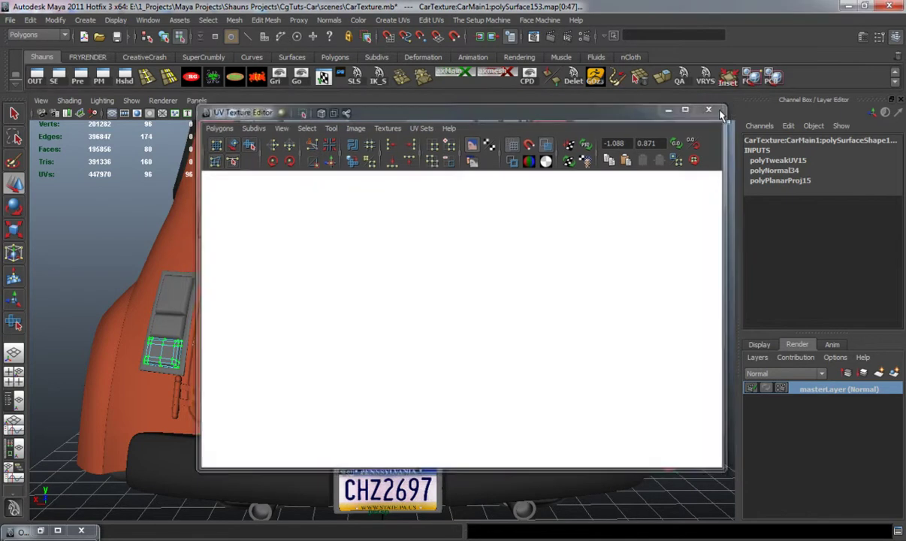
{"action": "left_click", "coordinate": [668, 268]}
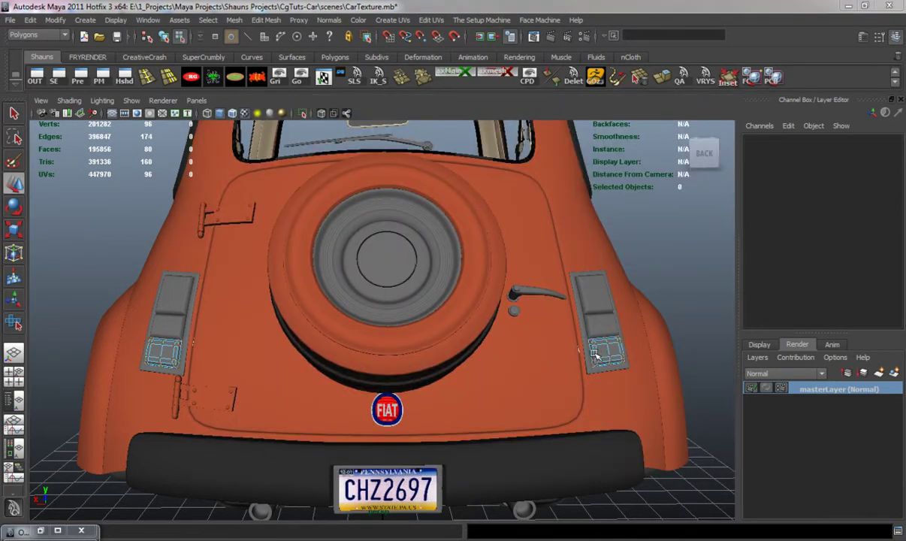
{"action": "right_click_drag", "start_coordinate": [601, 359], "coordinate": [681, 277]}
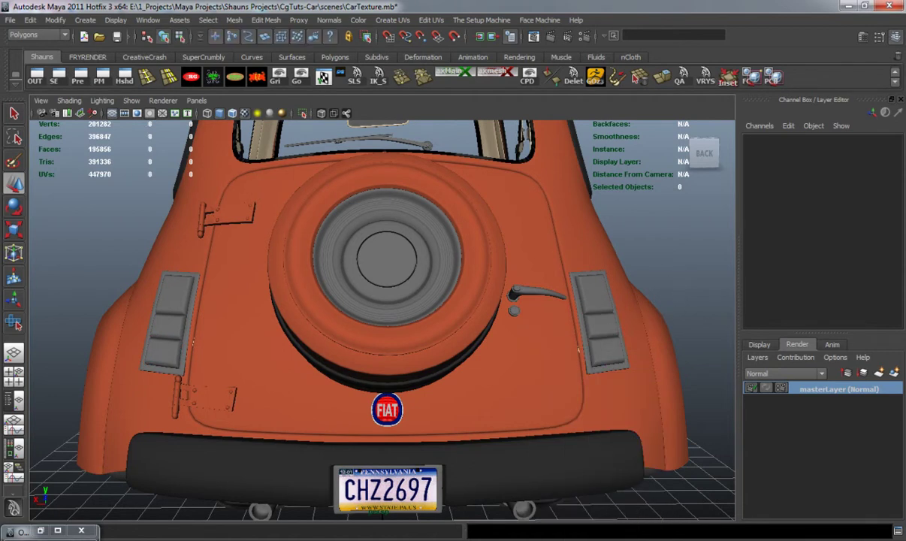
Bring the Hypershade into the main window, keeping the car's left rear light in sight beside it.
{"action": "left_click_drag", "start_coordinate": [905, 22], "coordinate": [456, 75]}
{"action": "left_click_drag", "start_coordinate": [701, 64], "coordinate": [92, 96]}
{"action": "middle_click_drag", "start_coordinate": [362, 368], "coordinate": [383, 257], "text": "alt"}
{"action": "right_click_drag", "start_coordinate": [383, 256], "coordinate": [401, 316], "text": "alt"}
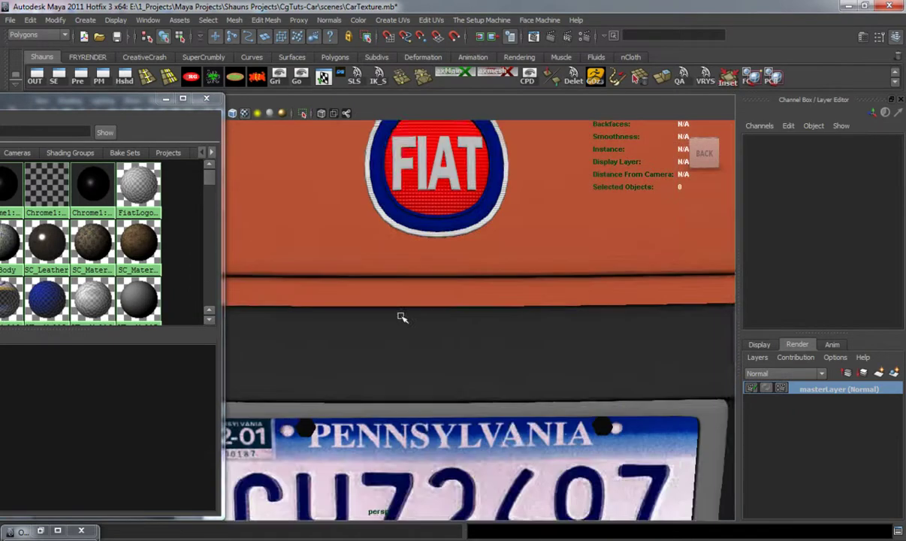
{"action": "middle_click_drag", "start_coordinate": [402, 317], "coordinate": [400, 332], "text": "alt"}
{"action": "left_click_drag", "start_coordinate": [84, 98], "coordinate": [643, 69]}
{"action": "scroll", "coordinate": [204, 290], "scroll_direction": "down", "scroll_amount": 8}
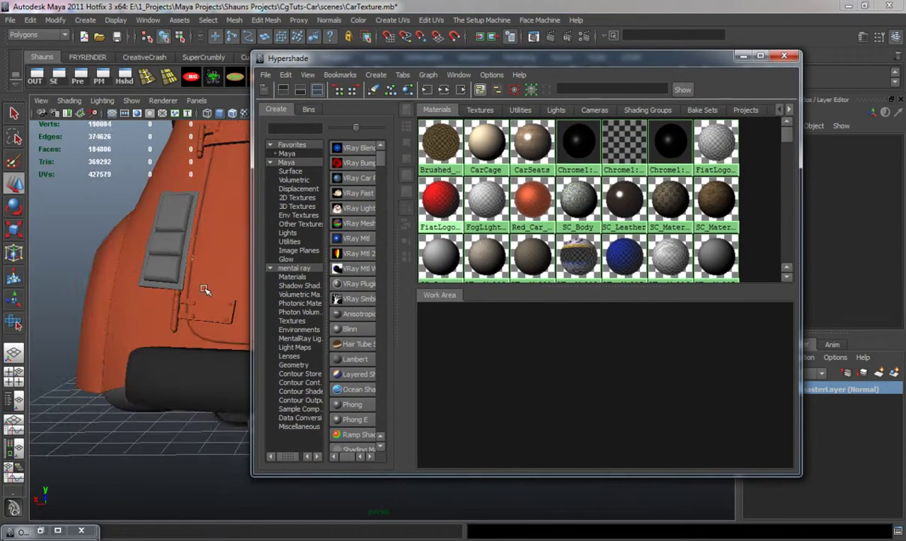
{"action": "middle_click_drag", "start_coordinate": [204, 296], "coordinate": [138, 347], "text": "alt"}
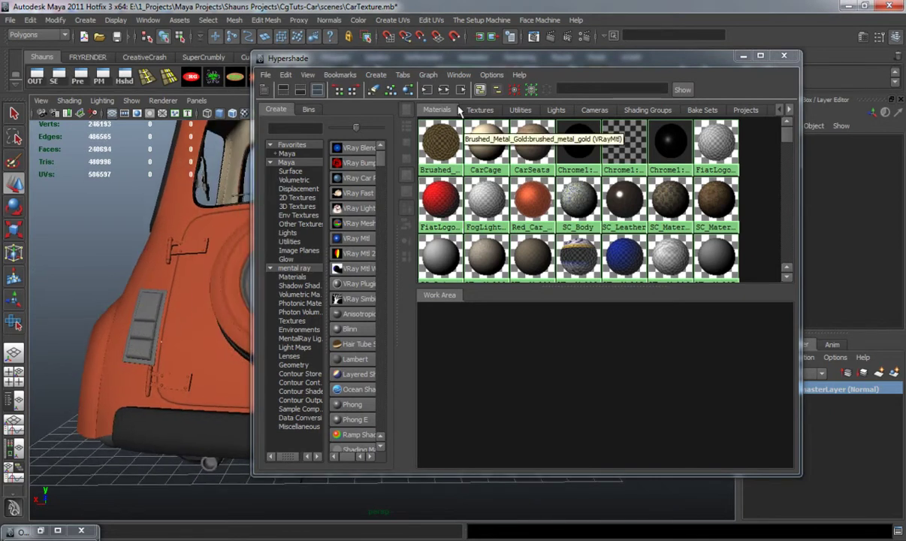
{"action": "left_click_drag", "start_coordinate": [505, 60], "coordinate": [643, 39]}
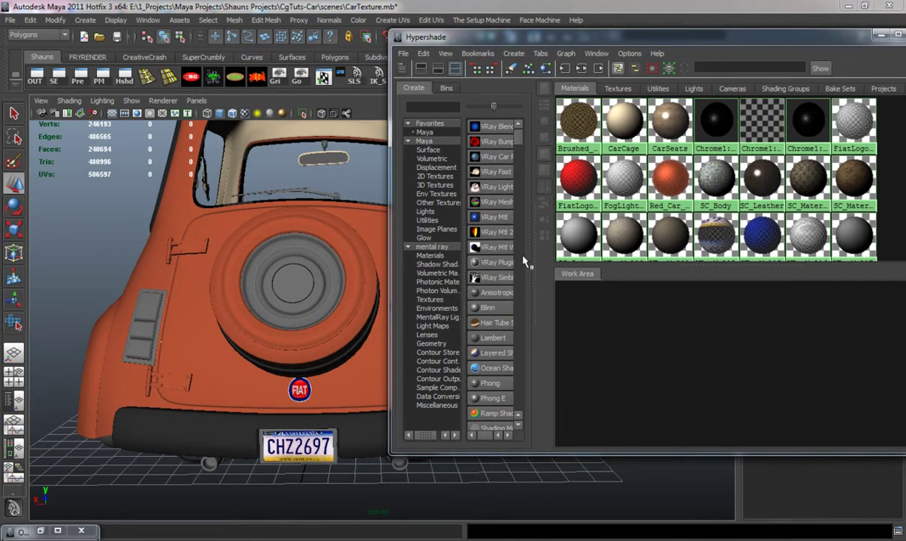
{"action": "left_click_drag", "start_coordinate": [611, 38], "coordinate": [519, 42]}
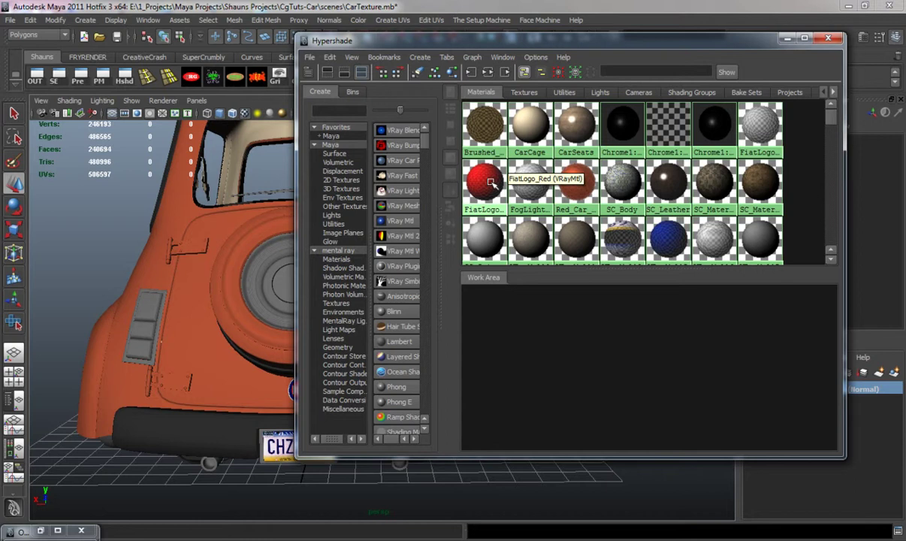
Create three V-Ray Mtl materials and lay them out in a row in an enlarged Hypershade work area.
{"action": "left_click", "coordinate": [402, 220]}
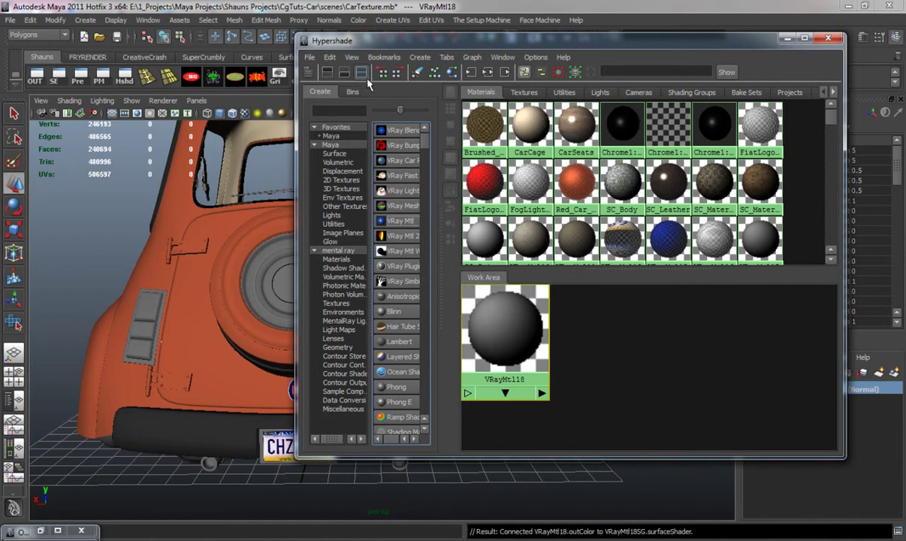
{"action": "left_click", "coordinate": [344, 73]}
{"action": "left_click", "coordinate": [404, 220]}
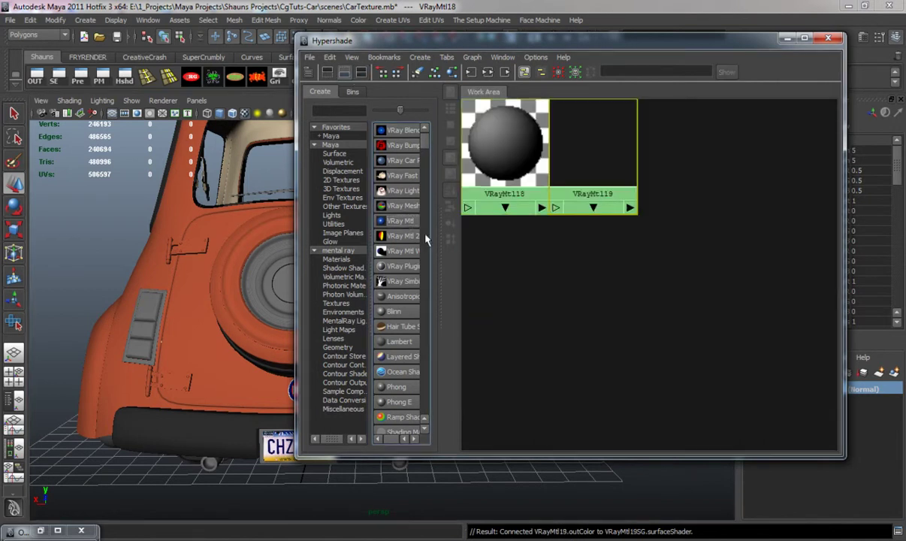
{"action": "left_click", "coordinate": [404, 220]}
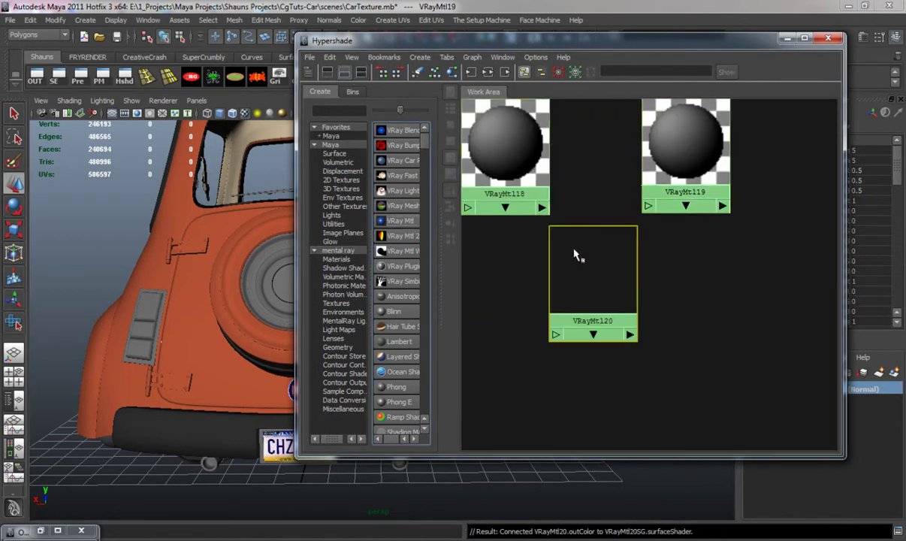
{"action": "scroll", "coordinate": [654, 273], "scroll_direction": "down", "scroll_amount": 3}
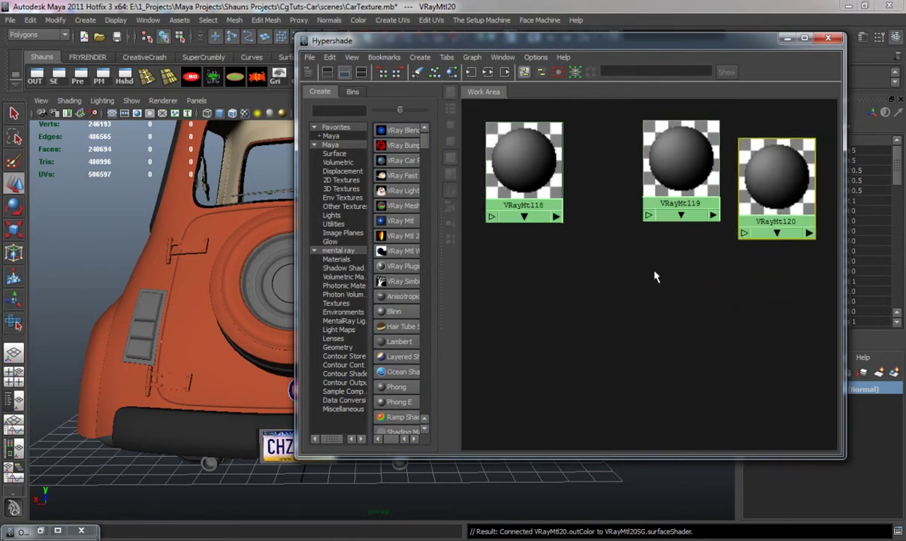
{"action": "left_click_drag", "start_coordinate": [678, 182], "coordinate": [652, 181]}
{"action": "left_click_drag", "start_coordinate": [756, 181], "coordinate": [740, 166]}
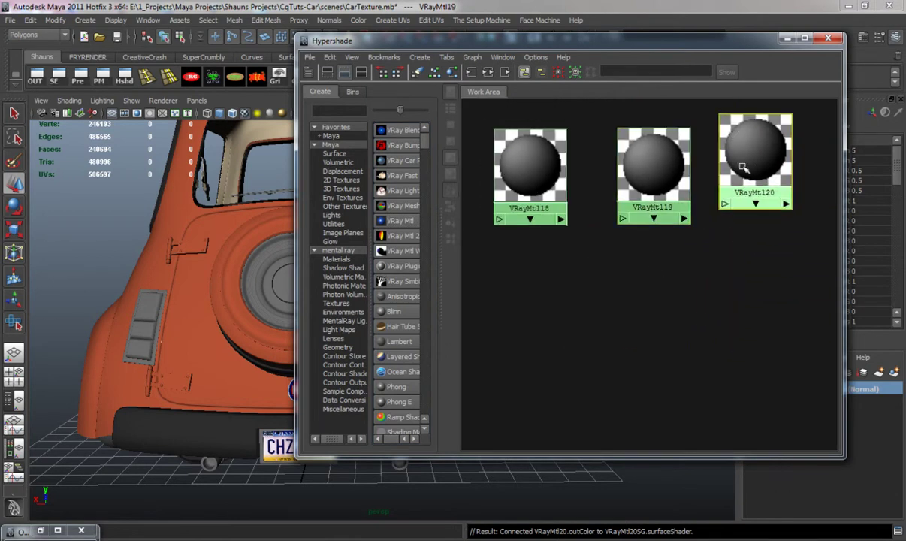
Connect a new File texture to the Diffuse Color of the first new V-Ray material.
{"action": "left_click_drag", "start_coordinate": [700, 47], "coordinate": [511, 90]}
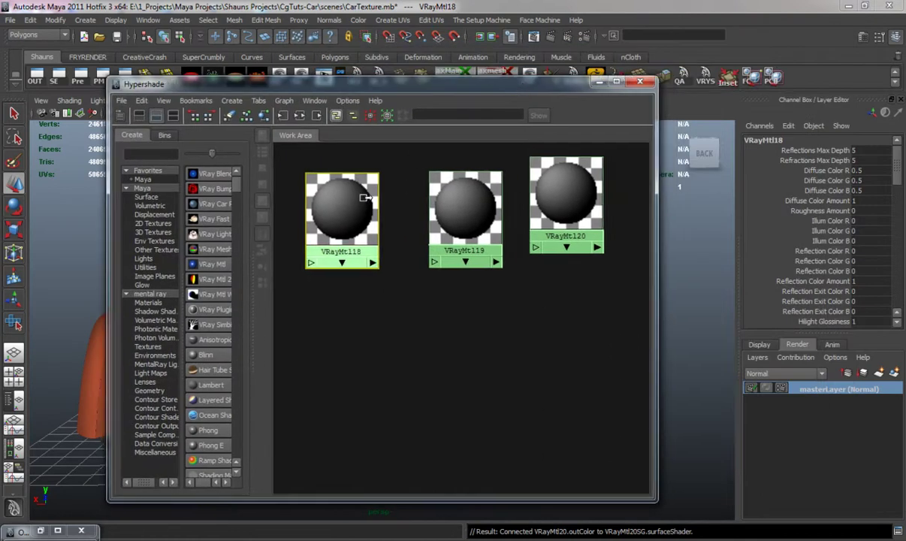
{"action": "double_click", "coordinate": [360, 212]}
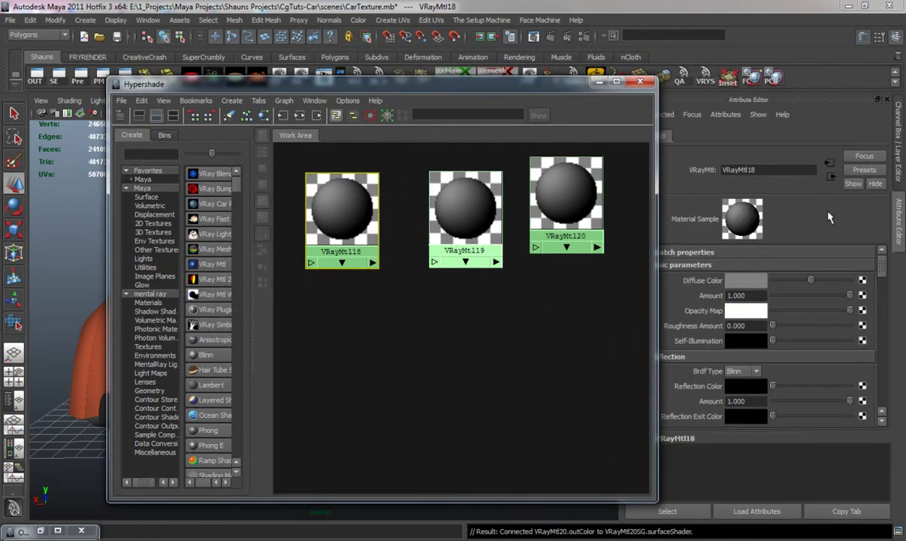
{"action": "left_click", "coordinate": [861, 280]}
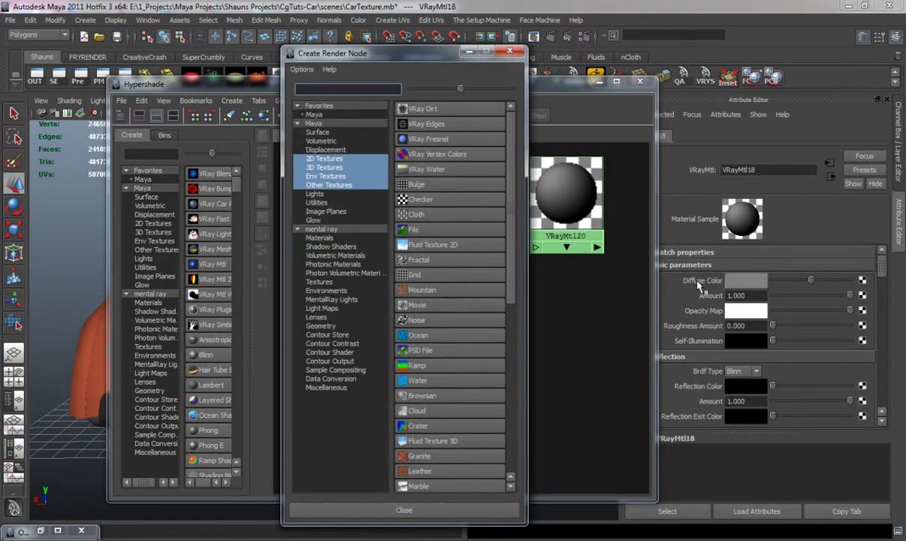
{"action": "left_click", "coordinate": [435, 230]}
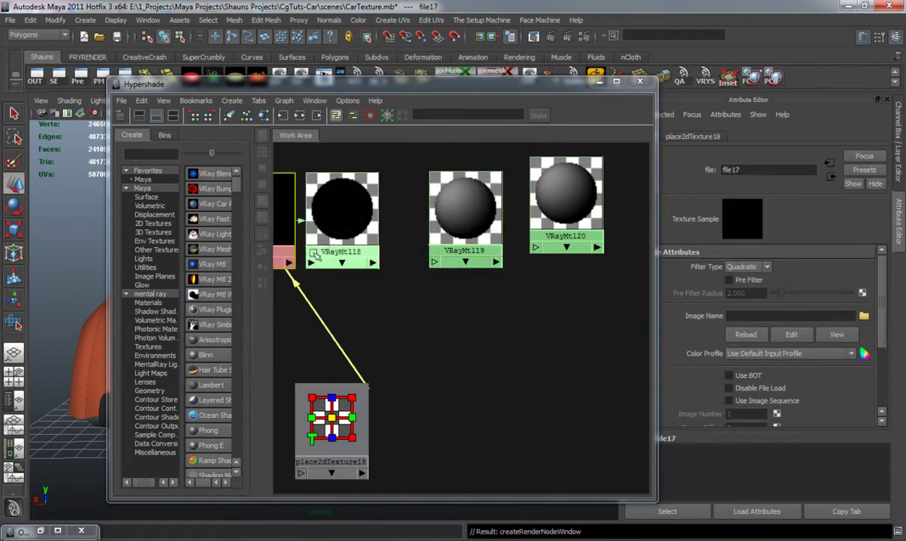
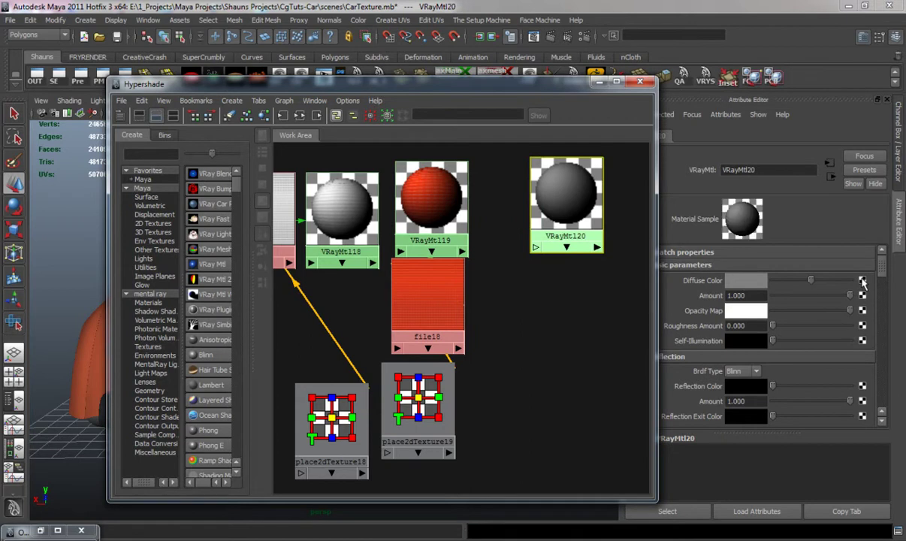
Connect a File texture to the third V-Ray material's Diffuse Color and load RedLense.jpg into it.
{"action": "left_click", "coordinate": [413, 233]}
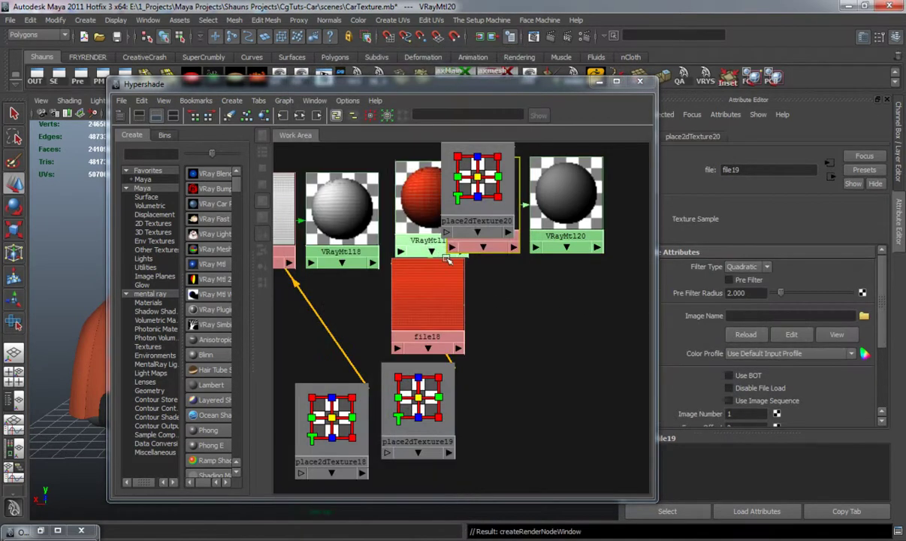
{"action": "left_click", "coordinate": [498, 234]}
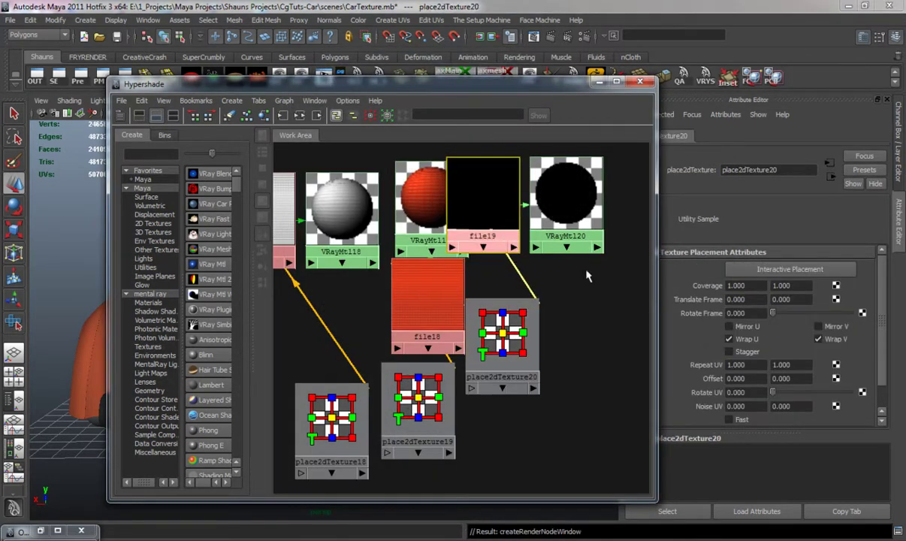
{"action": "left_click", "coordinate": [863, 316]}
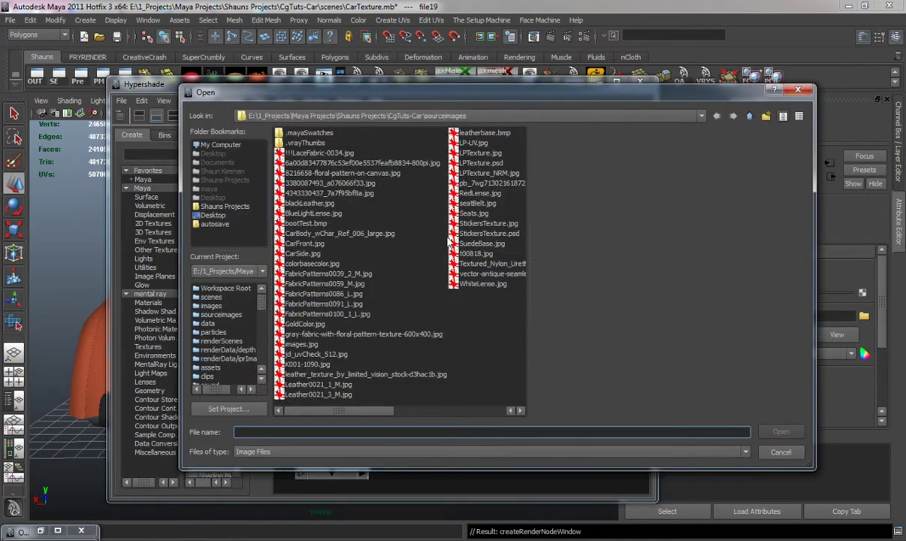
{"action": "left_click", "coordinate": [473, 195]}
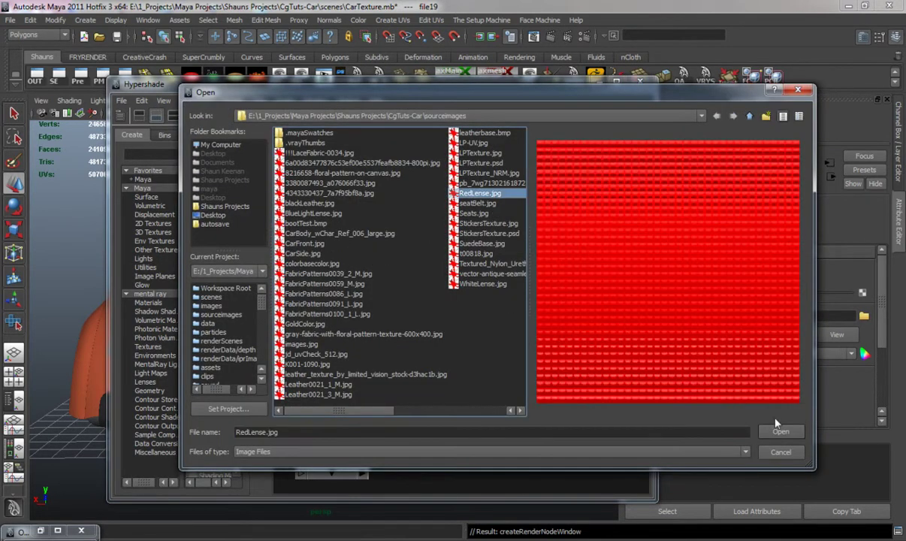
{"action": "left_click", "coordinate": [780, 431]}
Arrange the red lens file texture and its placement node in a column beneath the third V-Ray material.
{"action": "left_click_drag", "start_coordinate": [484, 86], "coordinate": [578, 99]}
{"action": "left_click_drag", "start_coordinate": [583, 207], "coordinate": [662, 293]}
{"action": "left_click_drag", "start_coordinate": [605, 343], "coordinate": [670, 441]}
{"action": "left_click_drag", "start_coordinate": [664, 305], "coordinate": [671, 355]}
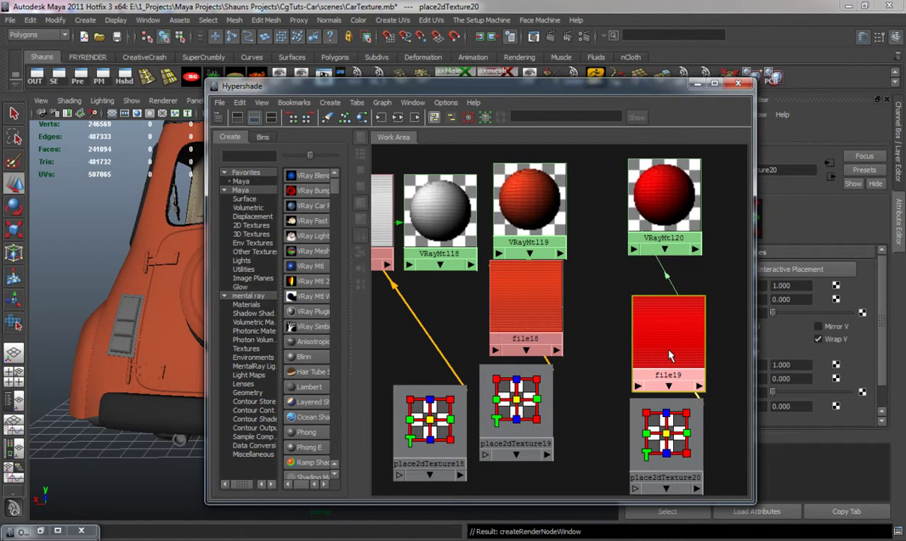
Set the white lens material's Reflection Color to white and its reflection Amount to 0.138.
{"action": "left_click", "coordinate": [452, 232]}
{"action": "left_click_drag", "start_coordinate": [635, 93], "coordinate": [512, 88]}
{"action": "left_click_drag", "start_coordinate": [774, 386], "coordinate": [790, 406]}
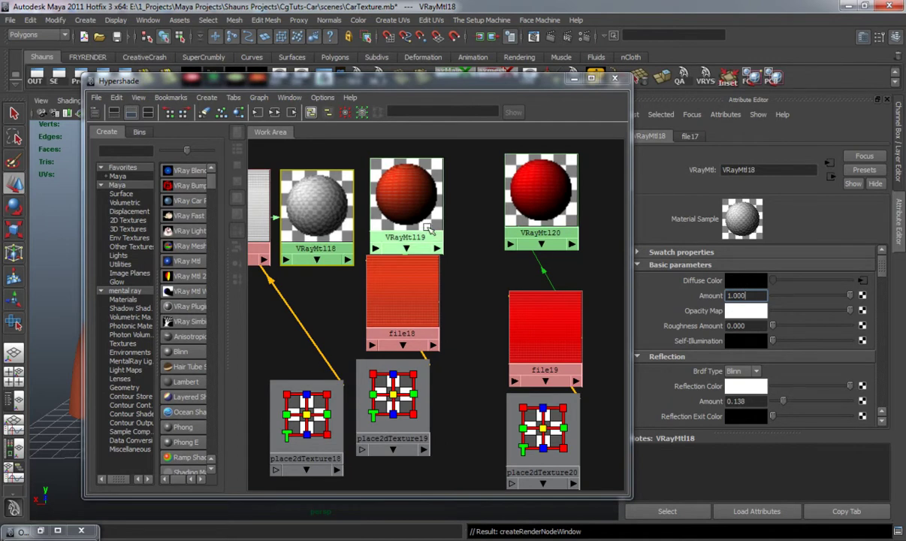
Give the orange and red lens materials a white Reflection Color with a low reflection Amount.
{"action": "left_click", "coordinate": [410, 203]}
{"action": "left_click_drag", "start_coordinate": [773, 386], "coordinate": [858, 394]}
{"action": "left_click_drag", "start_coordinate": [850, 402], "coordinate": [788, 406]}
{"action": "left_click", "coordinate": [522, 194]}
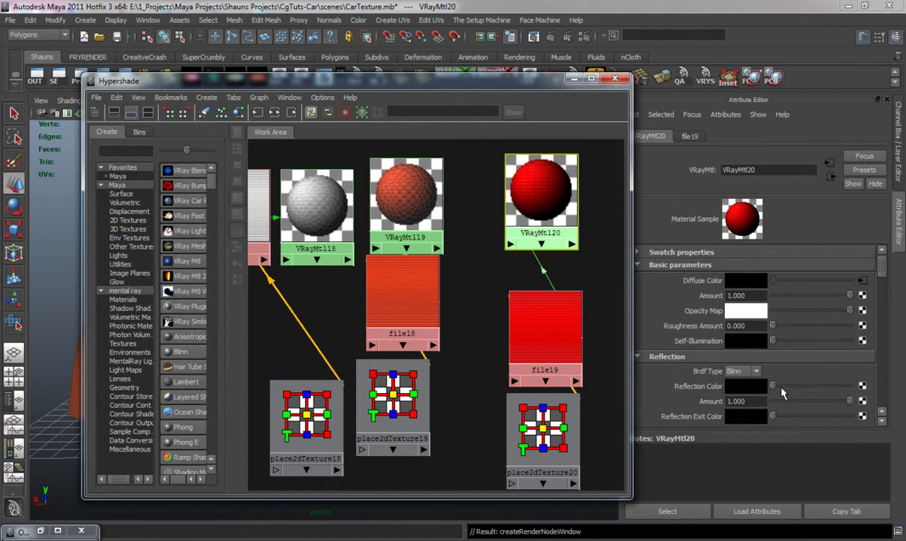
{"action": "mouse_move", "coordinate": [772, 386]}
{"action": "left_mouse_down"}
{"action": "mouse_move", "coordinate": [849, 386]}
{"action": "mouse_move", "coordinate": [782, 401]}
{"action": "left_mouse_up"}
Assign the red lens material to the upper lenses of both rear lights.
{"action": "left_click_drag", "start_coordinate": [367, 83], "coordinate": [755, 85]}
{"action": "left_click", "coordinate": [127, 305]}
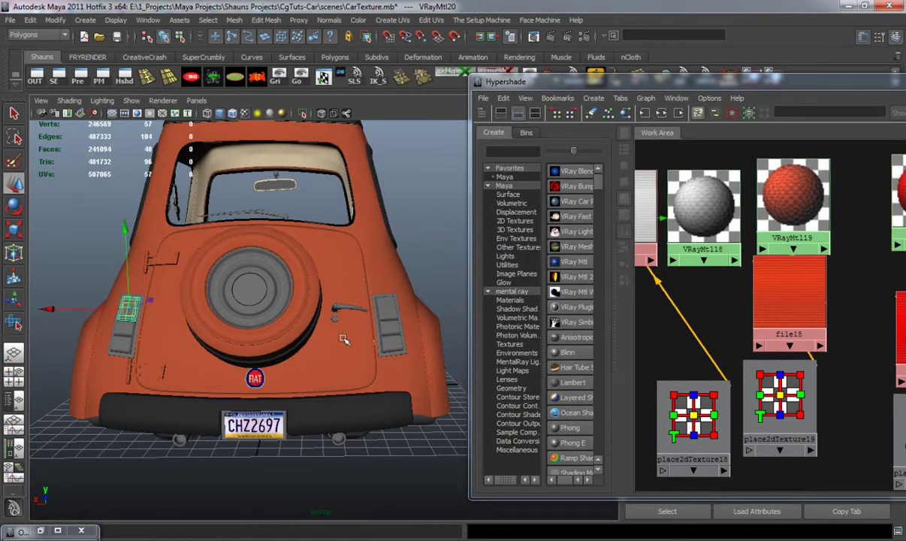
{"action": "left_click", "coordinate": [386, 307], "text": "shift"}
{"action": "left_click_drag", "start_coordinate": [793, 84], "coordinate": [649, 77]}
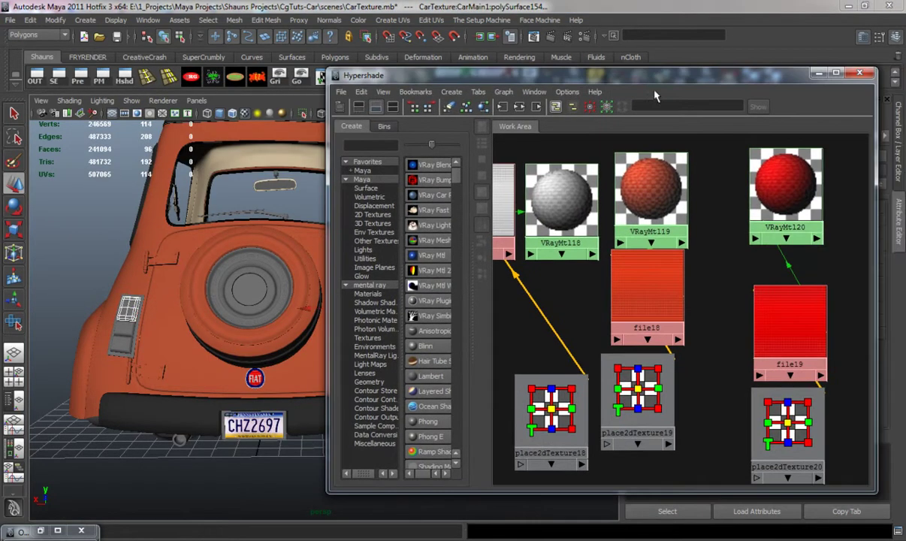
{"action": "right_click_drag", "start_coordinate": [761, 164], "coordinate": [764, 135]}
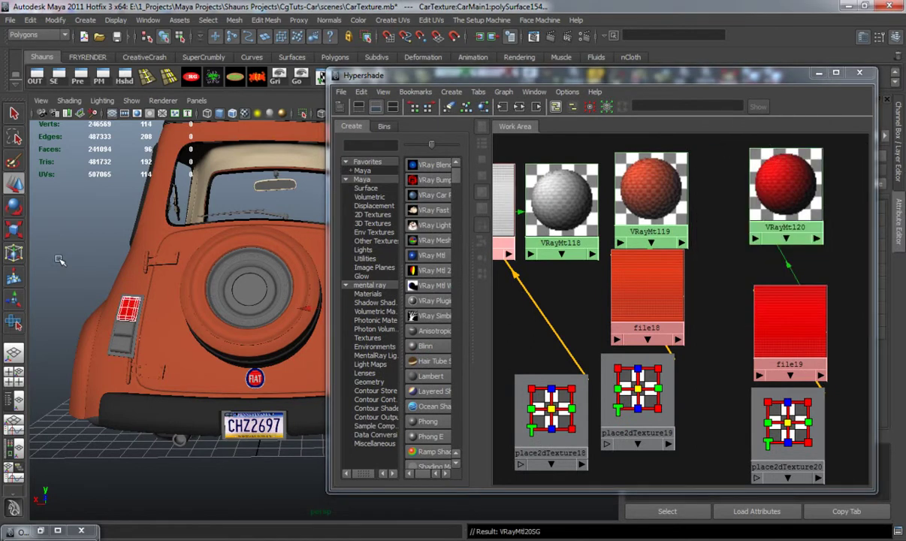
{"action": "left_click_drag", "start_coordinate": [454, 78], "coordinate": [628, 87]}
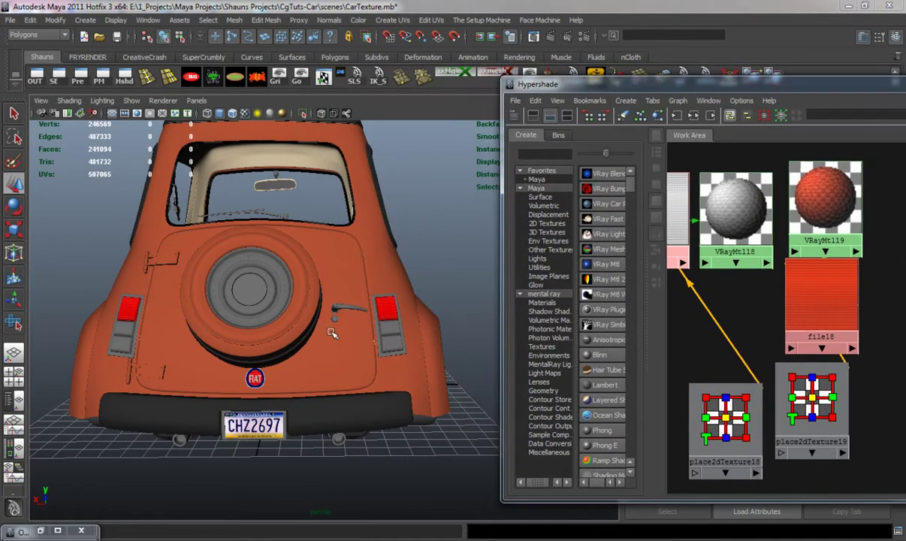
Assign the orange lens material to the middle lenses of both rear lights.
{"action": "scroll", "coordinate": [354, 312], "scroll_direction": "up", "scroll_amount": 5}
{"action": "middle_click_drag", "start_coordinate": [314, 328], "coordinate": [312, 327], "text": "alt"}
{"action": "scroll", "coordinate": [313, 326], "scroll_direction": "down", "scroll_amount": 5}
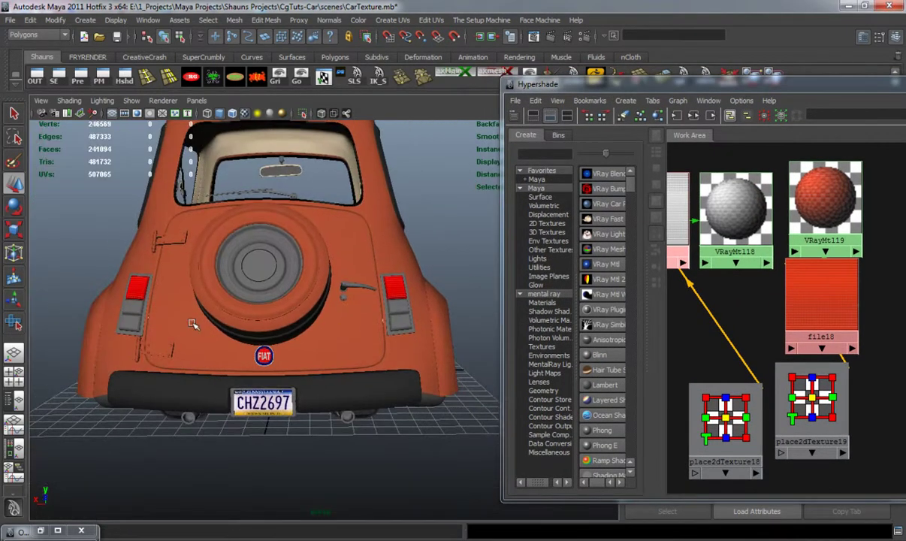
{"action": "left_click", "coordinate": [132, 308]}
{"action": "right_click_drag", "start_coordinate": [824, 197], "coordinate": [784, 165]}
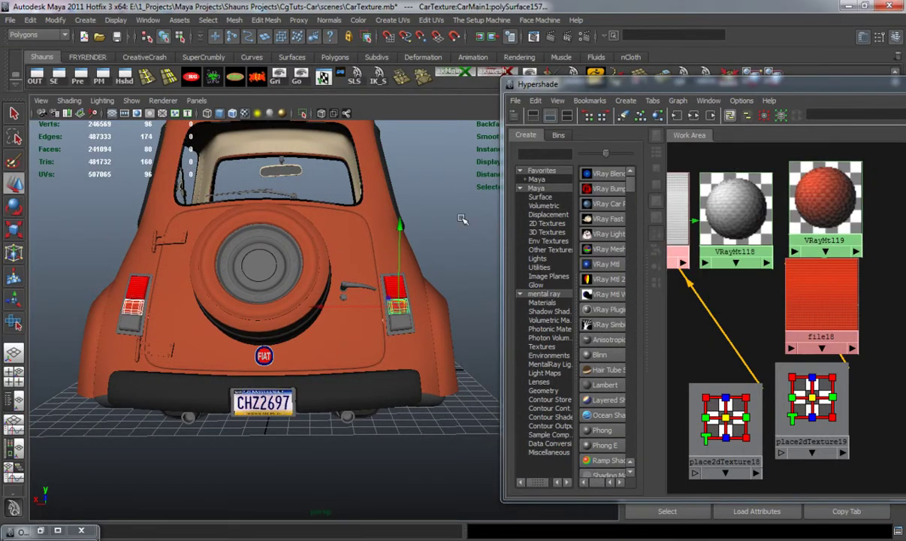
{"action": "left_click", "coordinate": [462, 219]}
Assign the white lens material to the bottom lenses of both rear lights.
{"action": "scroll", "coordinate": [407, 349], "scroll_direction": "up", "scroll_amount": 4}
{"action": "left_click", "coordinate": [430, 323]}
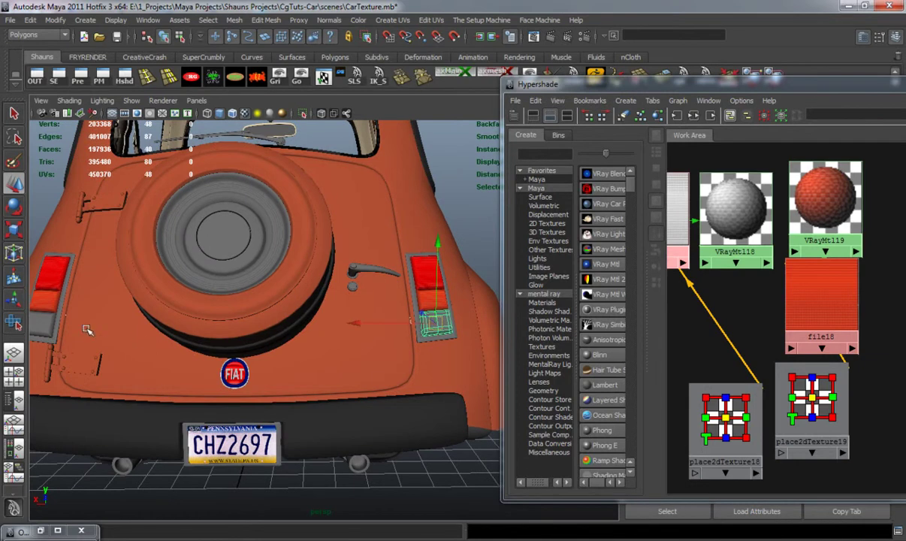
{"action": "left_click", "coordinate": [41, 323], "text": "shift"}
{"action": "right_click_drag", "start_coordinate": [722, 220], "coordinate": [678, 183]}
{"action": "left_click", "coordinate": [462, 212]}
Reassign the orange lens material to the bottom lens of the left rear light only.
{"action": "scroll", "coordinate": [254, 308], "scroll_direction": "down", "scroll_amount": 4}
{"action": "left_click_drag", "start_coordinate": [259, 312], "coordinate": [259, 362], "text": "alt"}
{"action": "scroll", "coordinate": [223, 350], "scroll_direction": "up", "scroll_amount": 5}
{"action": "left_click", "coordinate": [192, 323]}
{"action": "scroll", "coordinate": [223, 367], "scroll_direction": "down", "scroll_amount": 4}
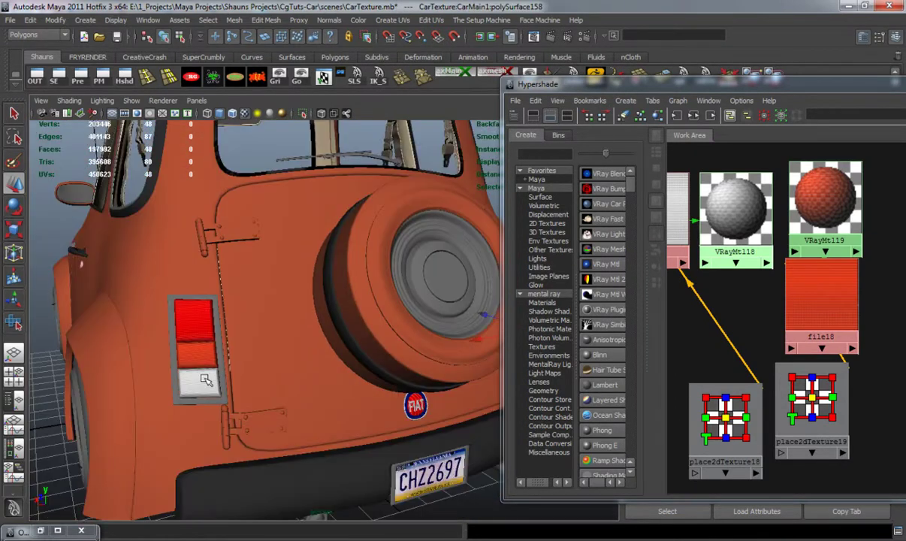
{"action": "right_click_drag", "start_coordinate": [828, 198], "coordinate": [767, 161]}
{"action": "scroll", "coordinate": [195, 231], "scroll_direction": "down", "scroll_amount": 4}
{"action": "left_click", "coordinate": [139, 269]}
{"action": "scroll", "coordinate": [176, 350], "scroll_direction": "up", "scroll_amount": 5}
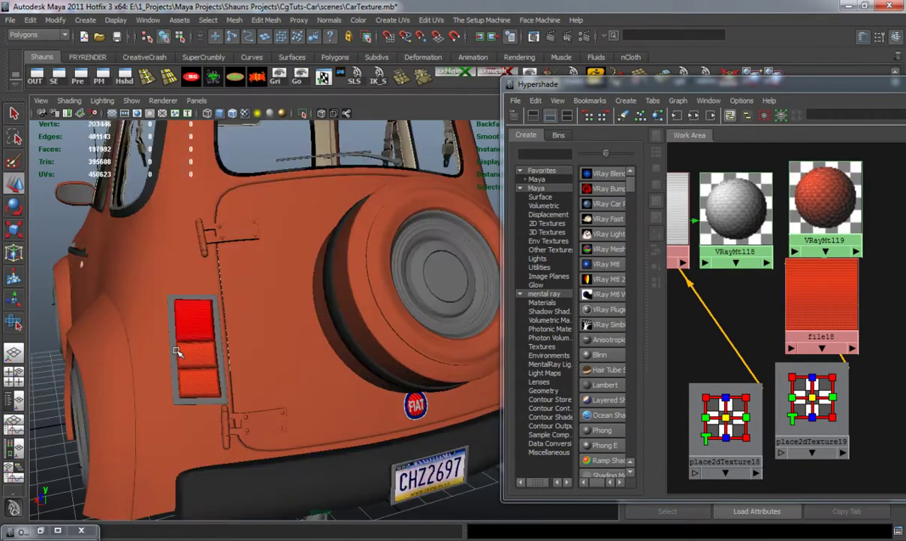
Minimise the Hypershade to clear the view of the round marker light ahead of the car's left door.
{"action": "scroll", "coordinate": [176, 351], "scroll_direction": "up", "scroll_amount": 3}
{"action": "left_click_drag", "start_coordinate": [176, 351], "coordinate": [336, 352], "text": "alt"}
{"action": "scroll", "coordinate": [194, 347], "scroll_direction": "down", "scroll_amount": 6}
{"action": "scroll", "coordinate": [190, 349], "scroll_direction": "down", "scroll_amount": 5}
{"action": "scroll", "coordinate": [337, 353], "scroll_direction": "up", "scroll_amount": 6}
{"action": "middle_click_drag", "start_coordinate": [409, 368], "coordinate": [242, 370], "text": "alt"}
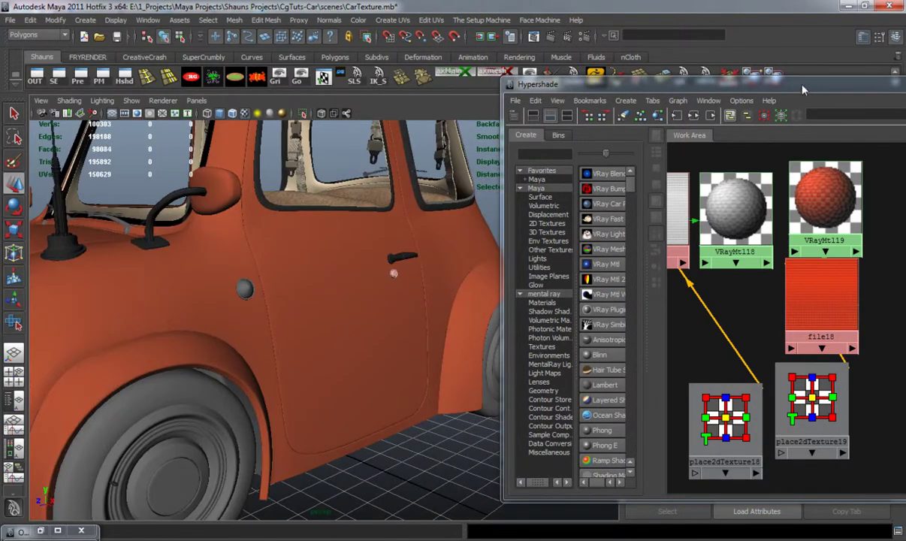
{"action": "left_click_drag", "start_coordinate": [803, 90], "coordinate": [552, 108]}
{"action": "left_click", "coordinate": [743, 103]}
{"action": "scroll", "coordinate": [265, 304], "scroll_direction": "up", "scroll_amount": 3}
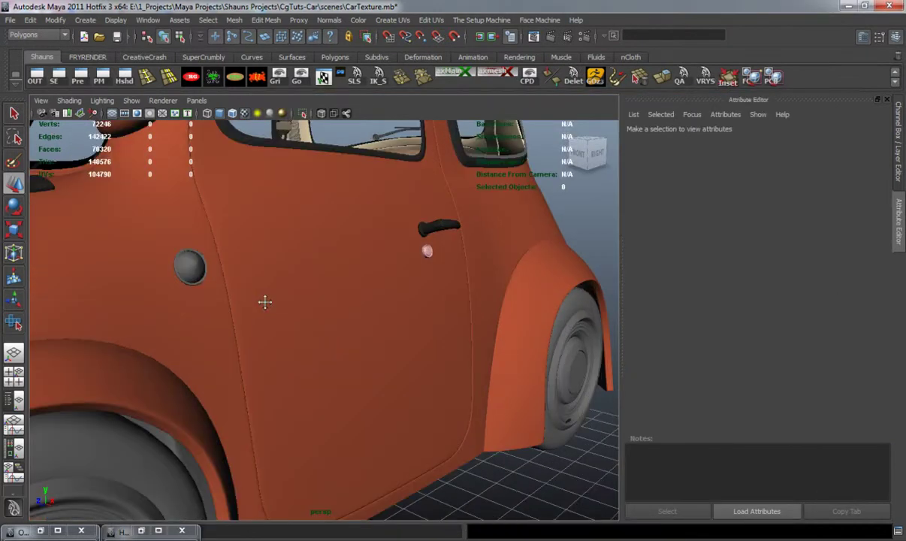
{"action": "middle_click_drag", "start_coordinate": [265, 303], "coordinate": [295, 321], "text": "alt"}
Apply planar mapping from the X axis to the left side's round marker light, fitted to the bounding box.
{"action": "left_click", "coordinate": [293, 316]}
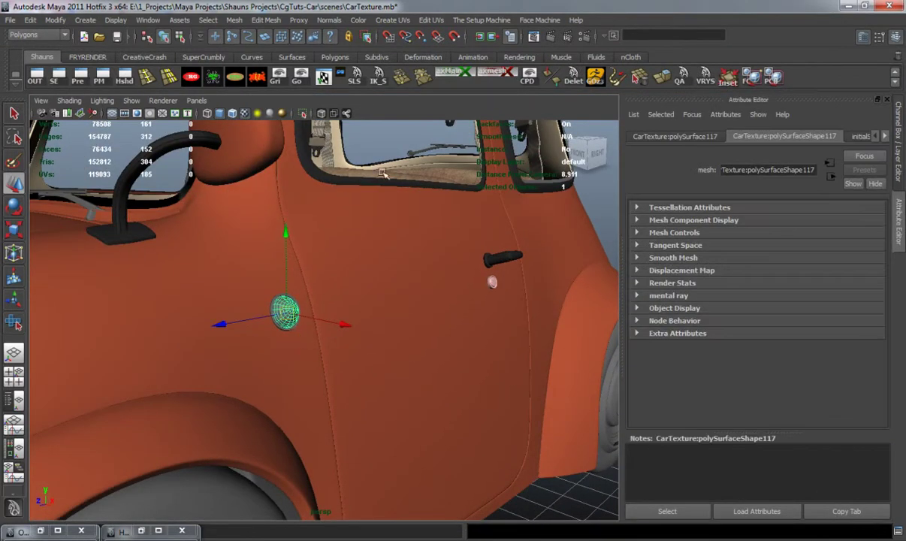
{"action": "left_click", "coordinate": [382, 20]}
{"action": "left_click", "coordinate": [506, 39]}
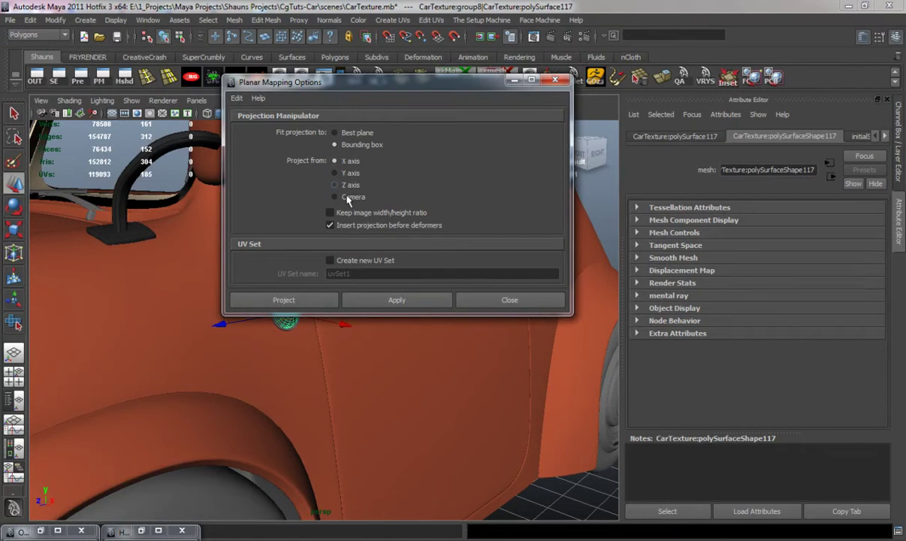
{"action": "left_click", "coordinate": [392, 301]}
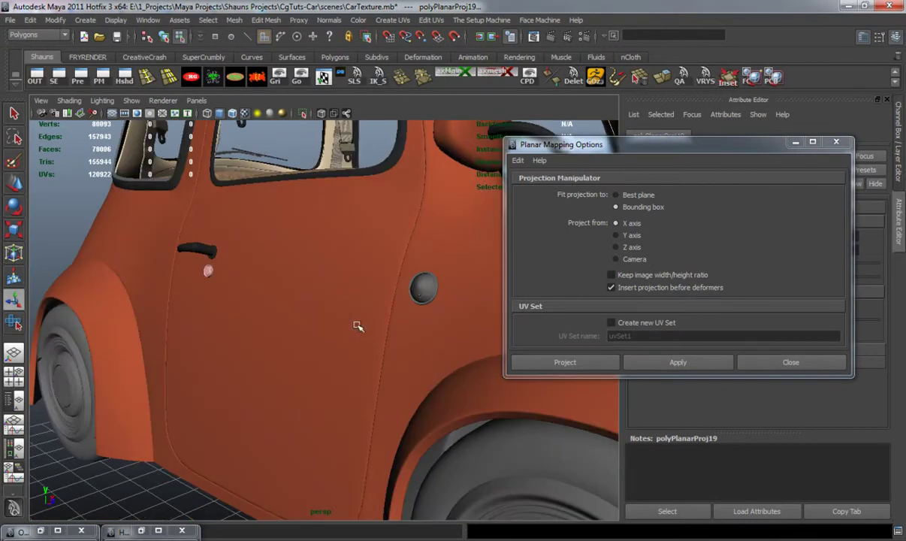
Apply the same X-axis planar mapping to the round marker light on the car's right side.
{"action": "right_click_drag", "start_coordinate": [419, 285], "coordinate": [460, 265]}
{"action": "left_click", "coordinate": [426, 283]}
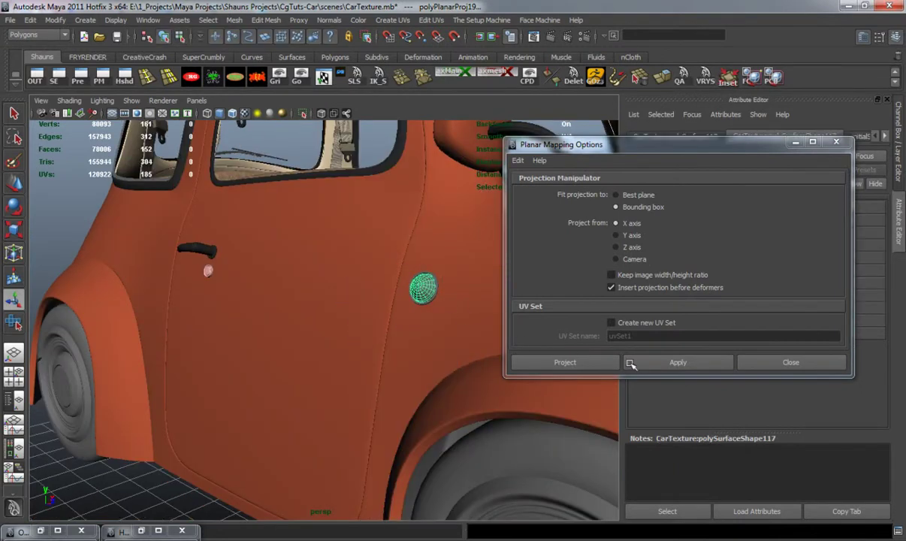
{"action": "left_click", "coordinate": [677, 362]}
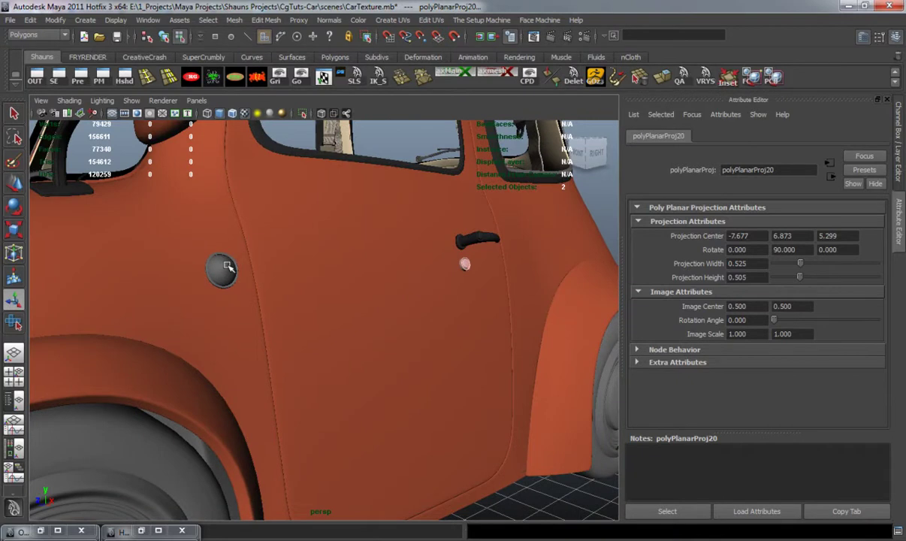
Show the left marker light in the UV Texture Editor and select its entire UV shell.
{"action": "right_click_drag", "start_coordinate": [227, 266], "coordinate": [242, 252]}
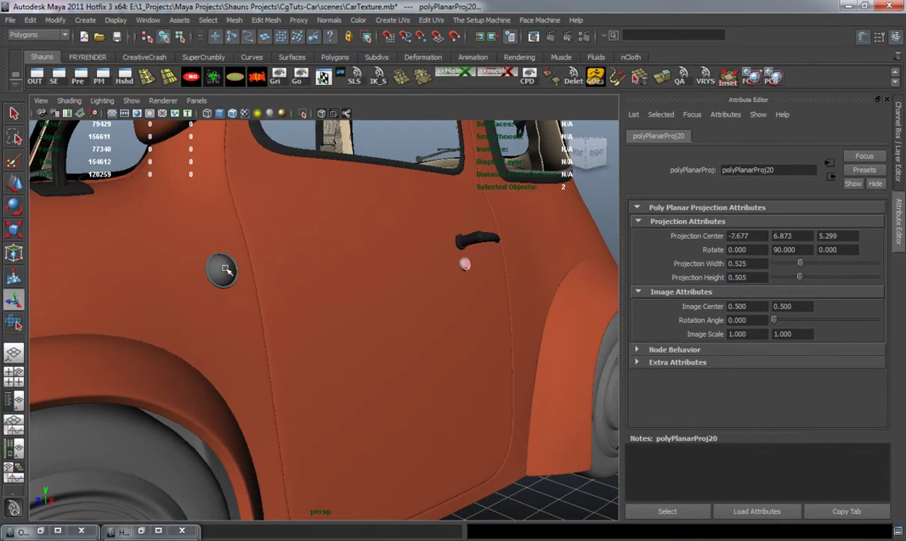
{"action": "left_click", "coordinate": [227, 269]}
{"action": "left_click", "coordinate": [323, 82]}
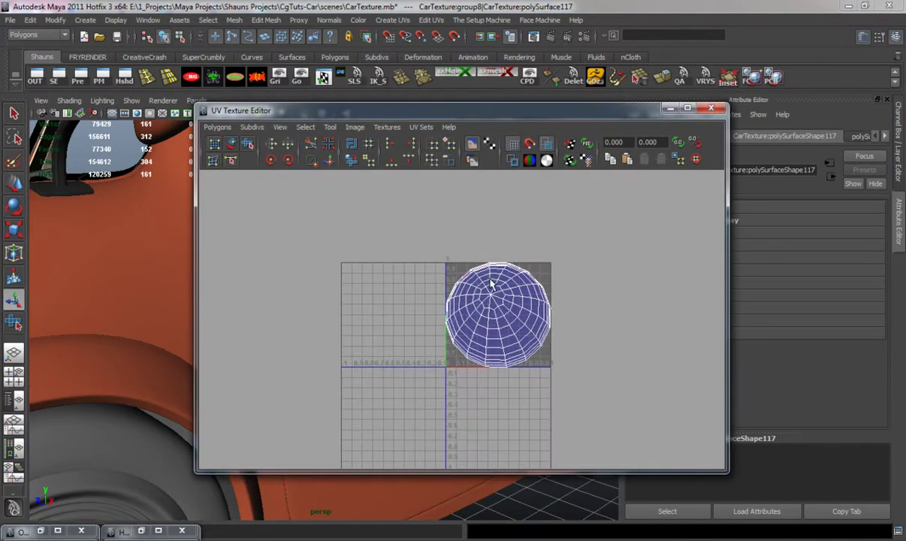
{"action": "scroll", "coordinate": [477, 309], "scroll_direction": "up", "scroll_amount": 2}
{"action": "right_click_drag", "start_coordinate": [459, 270], "coordinate": [492, 250]}
{"action": "left_click", "coordinate": [454, 262]}
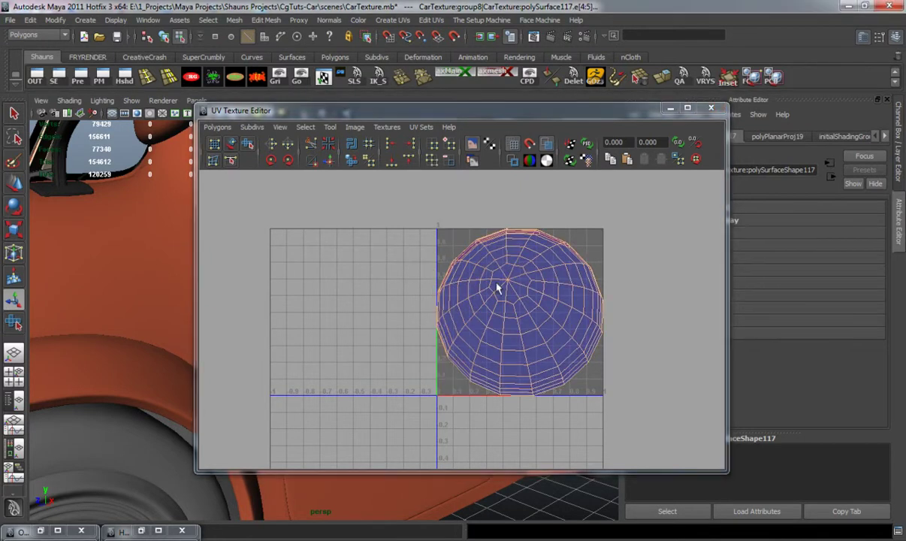
{"action": "left_click_drag", "start_coordinate": [496, 281], "coordinate": [450, 238]}
{"action": "right_click_drag", "start_coordinate": [491, 250], "coordinate": [377, 239], "text": "ctrl"}
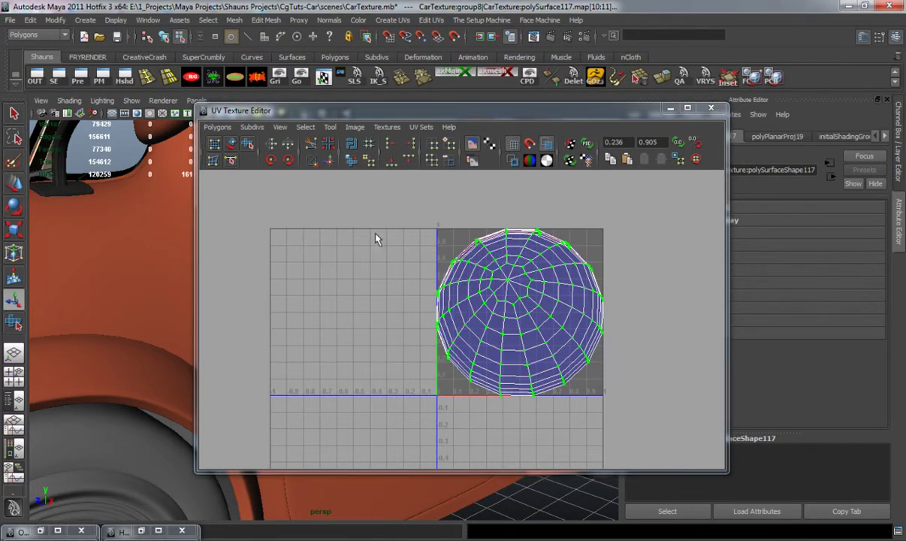
Unfold the left marker light's shell with the Smooth UV tool and scale it down inside the 0 to 1 square.
{"action": "left_click", "coordinate": [246, 145]}
{"action": "left_click_drag", "start_coordinate": [428, 400], "coordinate": [593, 399]}
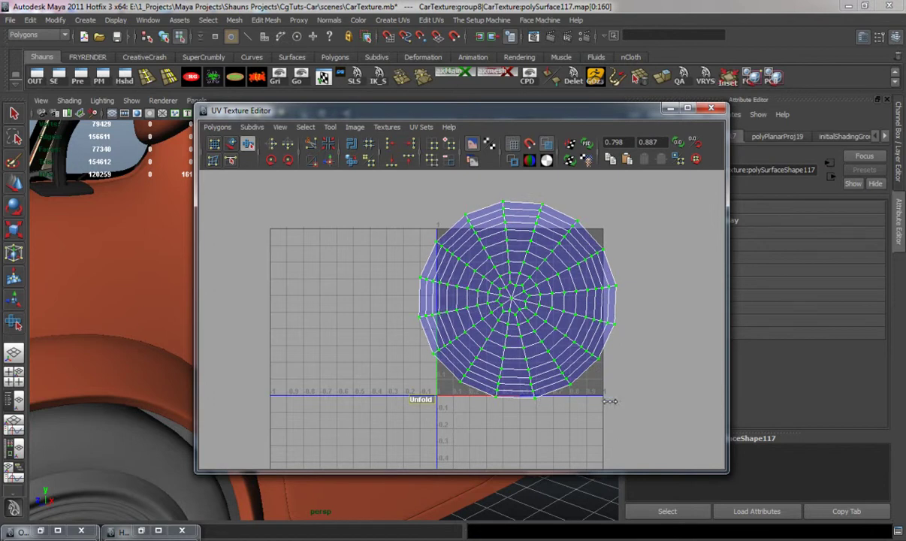
{"action": "key", "text": "r"}
{"action": "mouse_move", "coordinate": [514, 299]}
{"action": "left_mouse_down"}
{"action": "mouse_move", "coordinate": [474, 309]}
{"action": "mouse_move", "coordinate": [524, 304]}
{"action": "left_mouse_up"}
{"action": "key", "text": "w"}
Select the right marker light and all UVs of its shell in the UV Texture Editor.
{"action": "left_click_drag", "start_coordinate": [442, 113], "coordinate": [786, 128]}
{"action": "left_click_drag", "start_coordinate": [203, 291], "coordinate": [351, 309], "text": "alt"}
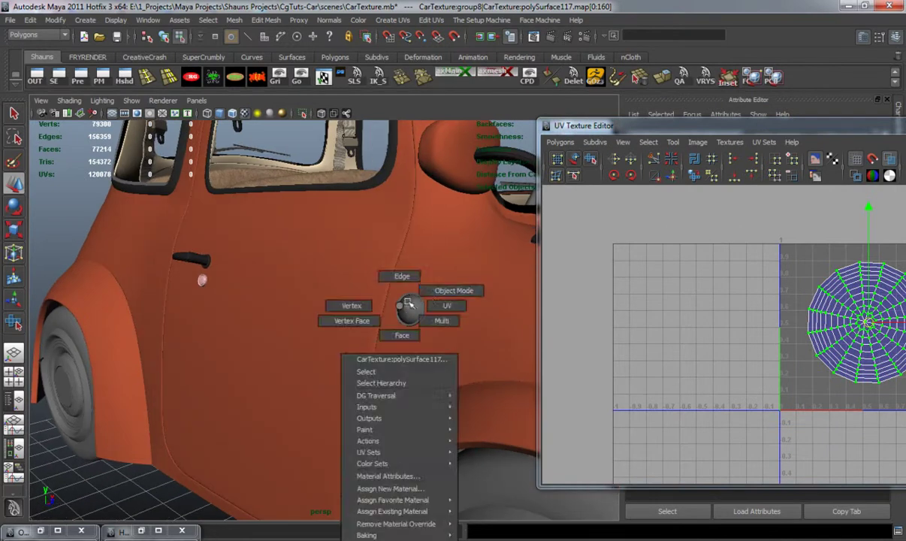
{"action": "right_click_drag", "start_coordinate": [395, 305], "coordinate": [412, 289]}
{"action": "left_click", "coordinate": [406, 309]}
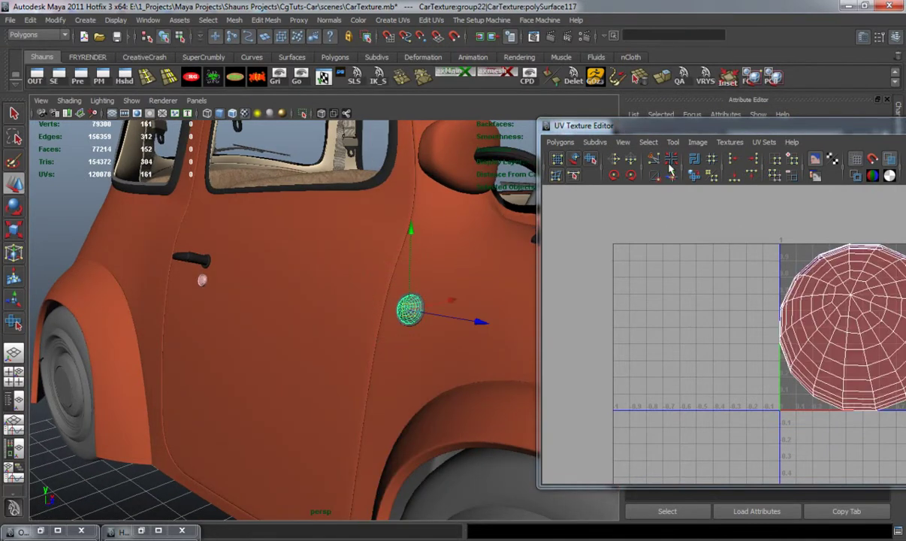
{"action": "left_click_drag", "start_coordinate": [687, 131], "coordinate": [618, 141]}
{"action": "left_click", "coordinate": [552, 76]}
{"action": "right_click_drag", "start_coordinate": [739, 285], "coordinate": [759, 278]}
{"action": "left_click_drag", "start_coordinate": [726, 281], "coordinate": [765, 303]}
{"action": "right_click_drag", "start_coordinate": [734, 289], "coordinate": [756, 278], "text": "ctrl"}
Unfold the right marker light's shell, then centre and scale it down inside the 0 to 1 square.
{"action": "left_click_drag", "start_coordinate": [694, 425], "coordinate": [814, 425]}
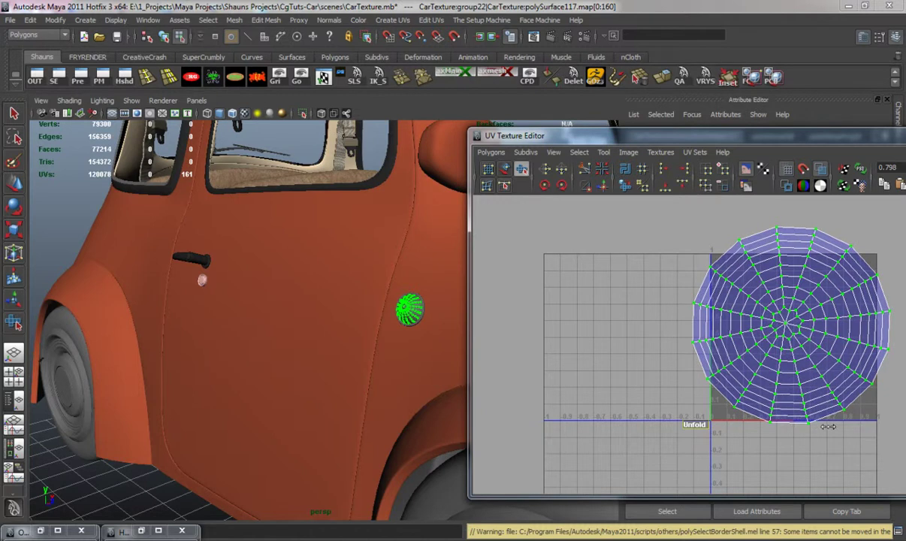
{"action": "left_click_drag", "start_coordinate": [796, 144], "coordinate": [271, 140]}
{"action": "key", "text": "w"}
{"action": "left_click_drag", "start_coordinate": [207, 329], "coordinate": [171, 335]}
{"action": "key", "text": "r"}
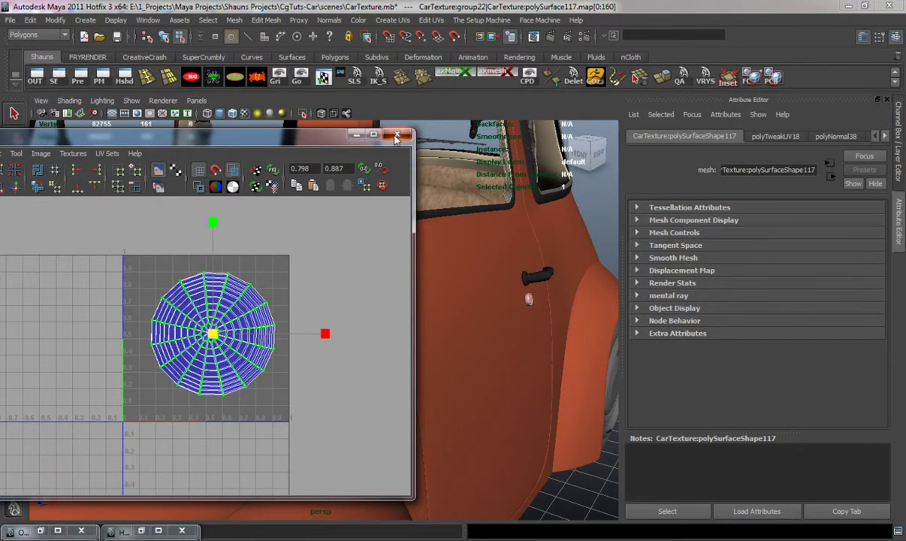
Close the UV Texture Editor, return to object mode and clear the selection.
{"action": "left_click", "coordinate": [396, 136]}
{"action": "right_click_drag", "start_coordinate": [387, 324], "coordinate": [390, 363]}
{"action": "right_click_drag", "start_coordinate": [429, 310], "coordinate": [434, 311]}
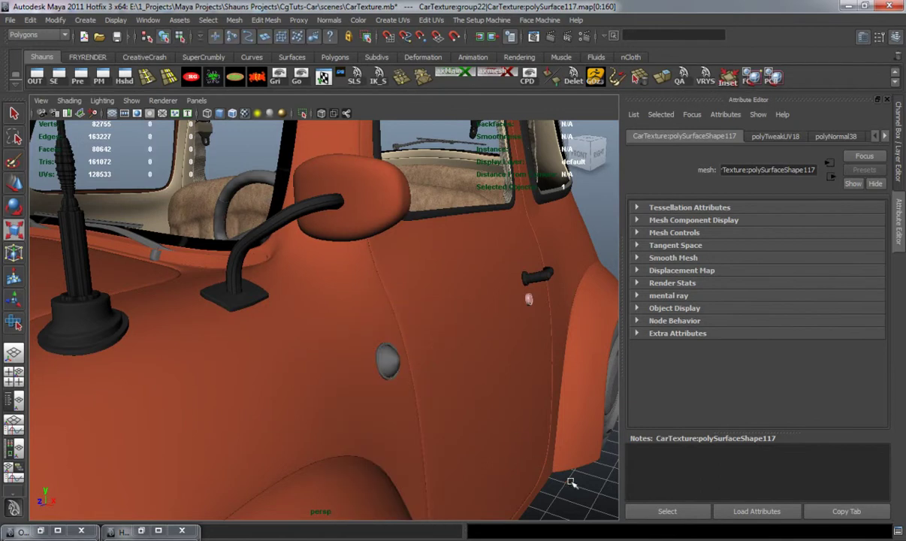
{"action": "left_click", "coordinate": [571, 484]}
Select both round side marker lights, assign them the existing VRayMtl19 lens material, and clear the selection.
{"action": "left_click", "coordinate": [394, 364]}
{"action": "left_click_drag", "start_coordinate": [250, 380], "coordinate": [371, 379], "text": "alt"}
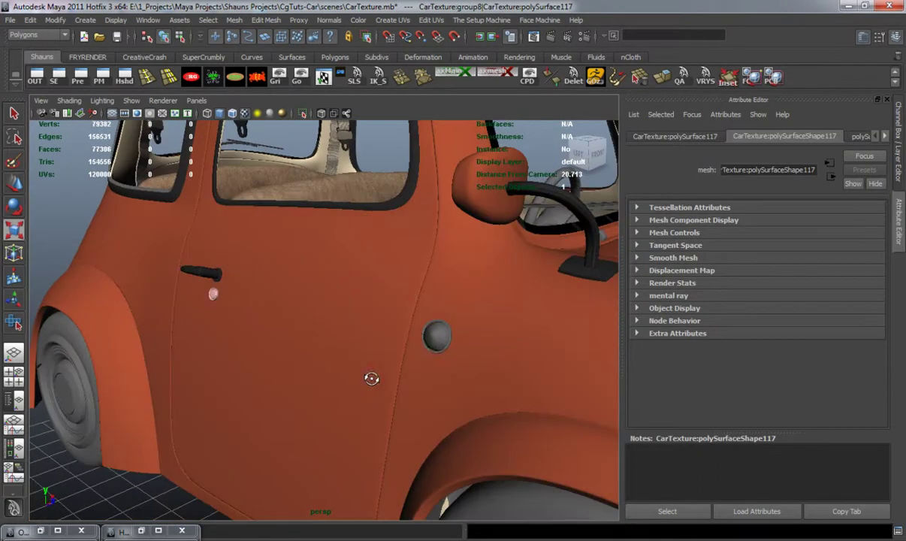
{"action": "left_click", "coordinate": [435, 337], "text": "shift"}
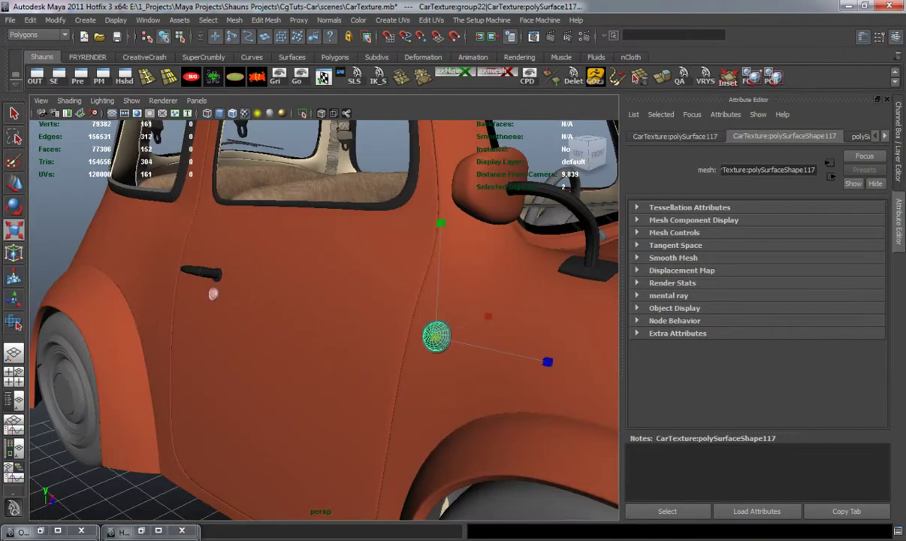
{"action": "left_click", "coordinate": [142, 531]}
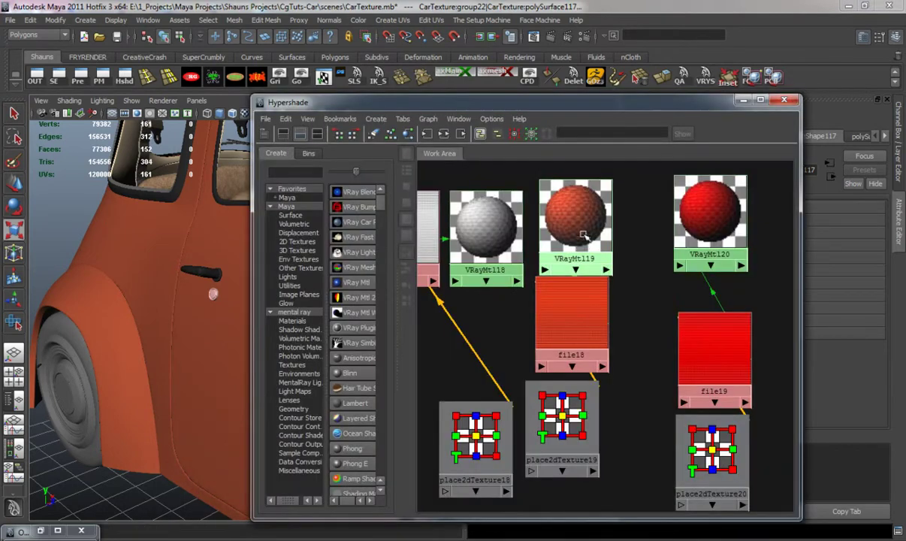
{"action": "right_click", "coordinate": [583, 217]}
{"action": "right_click_drag", "start_coordinate": [582, 217], "coordinate": [584, 188]}
{"action": "left_click", "coordinate": [743, 100]}
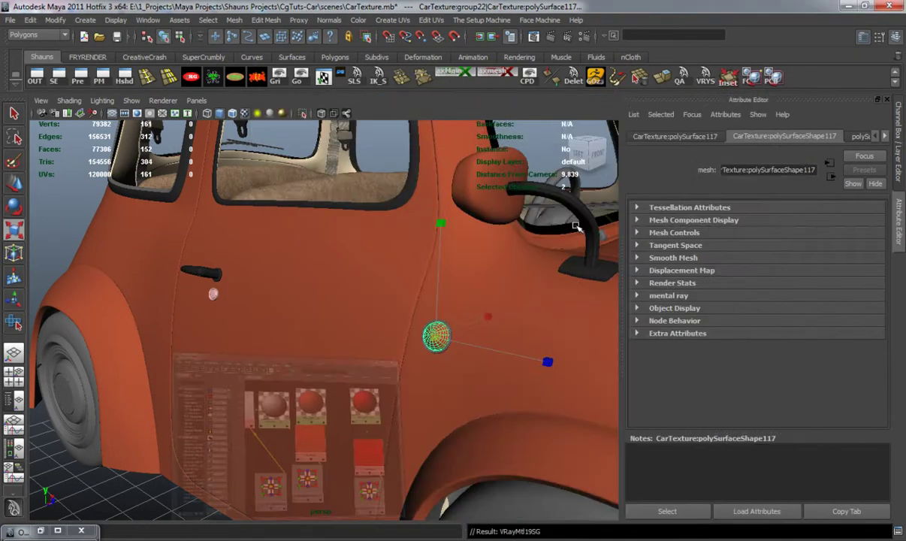
{"action": "right_click_drag", "start_coordinate": [446, 339], "coordinate": [406, 335], "text": "alt"}
{"action": "left_click", "coordinate": [70, 213]}
{"action": "right_click_drag", "start_coordinate": [277, 366], "coordinate": [338, 370], "text": "alt"}
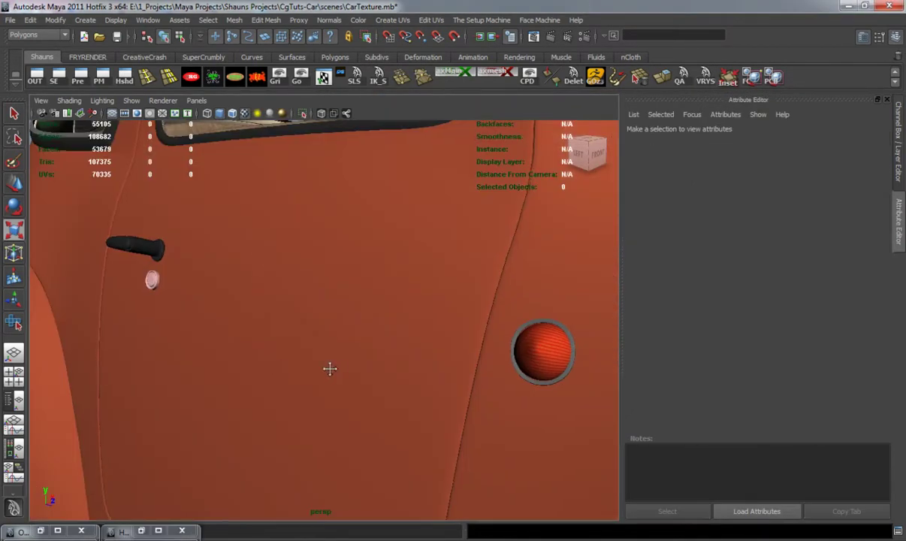
Examine the orange side marker lights on both sides of the car and the untextured round lights at its front.
{"action": "middle_click_drag", "start_coordinate": [338, 370], "coordinate": [300, 363], "text": "alt"}
{"action": "left_click_drag", "start_coordinate": [352, 379], "coordinate": [192, 376], "text": "alt"}
{"action": "scroll", "coordinate": [192, 376], "scroll_direction": "down", "scroll_amount": 8}
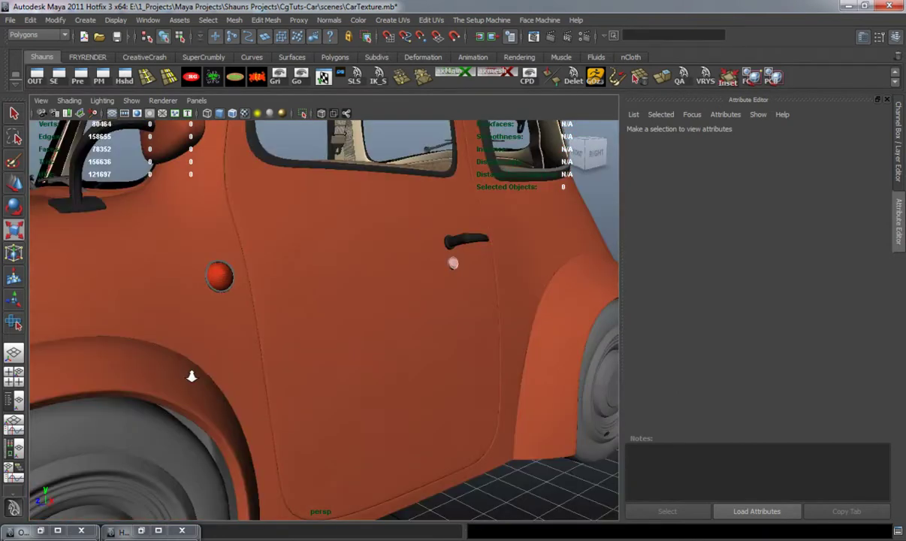
{"action": "right_click_drag", "start_coordinate": [192, 376], "coordinate": [178, 374], "text": "alt"}
{"action": "left_click_drag", "start_coordinate": [177, 374], "coordinate": [228, 374], "text": "alt"}
{"action": "middle_click_drag", "start_coordinate": [227, 373], "coordinate": [261, 335], "text": "alt"}
{"action": "scroll", "coordinate": [266, 349], "scroll_direction": "up", "scroll_amount": 6}
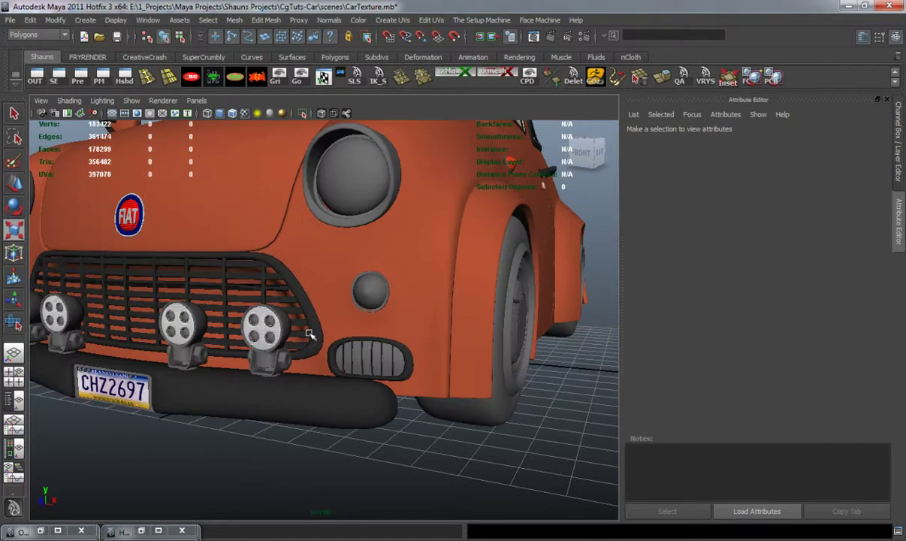
{"action": "left_click_drag", "start_coordinate": [366, 302], "coordinate": [361, 319], "text": "alt"}
{"action": "scroll", "coordinate": [355, 342], "scroll_direction": "down", "scroll_amount": 4}
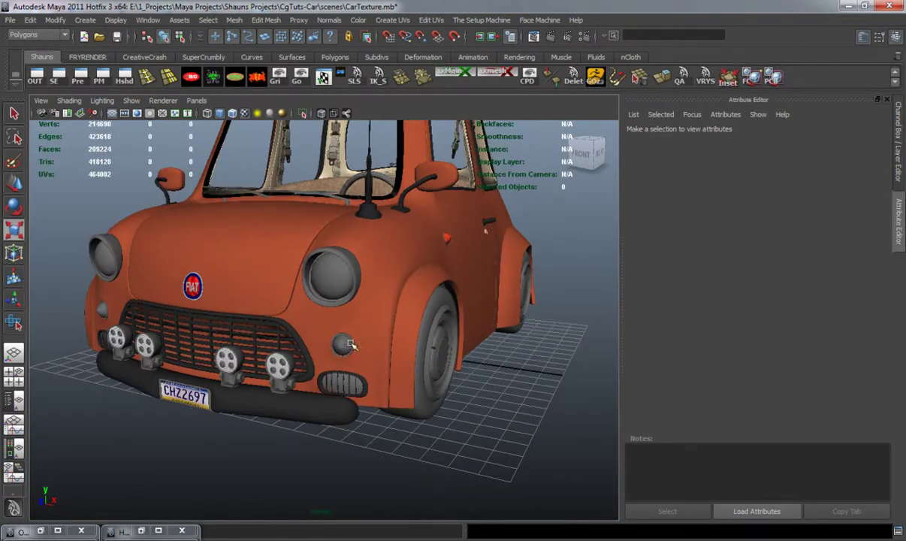
{"action": "left_click_drag", "start_coordinate": [319, 356], "coordinate": [387, 367], "text": "alt"}
Apply planar mapping from the Z axis, fitted to the bounding box, to the small round front light under the right-hand headlight.
{"action": "left_click", "coordinate": [400, 316]}
{"action": "scroll", "coordinate": [371, 366], "scroll_direction": "up", "scroll_amount": 4}
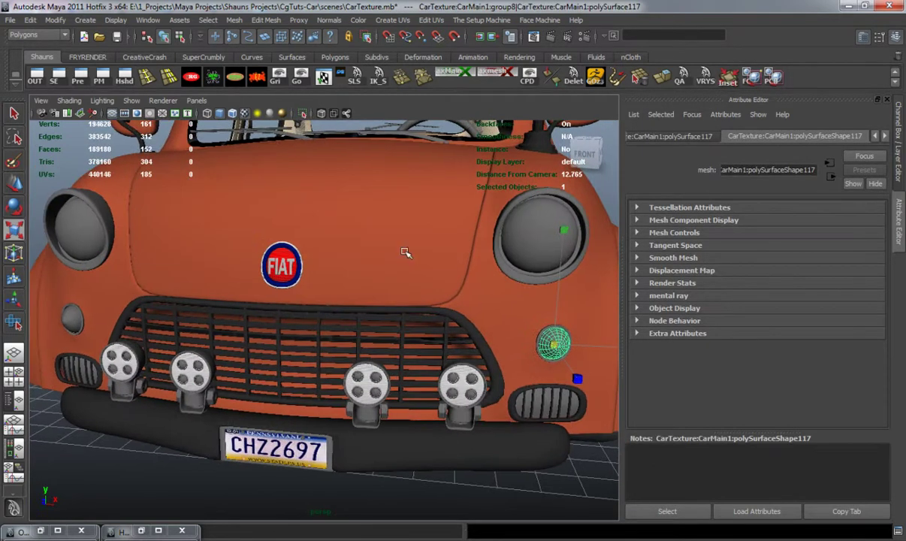
{"action": "left_click", "coordinate": [394, 20]}
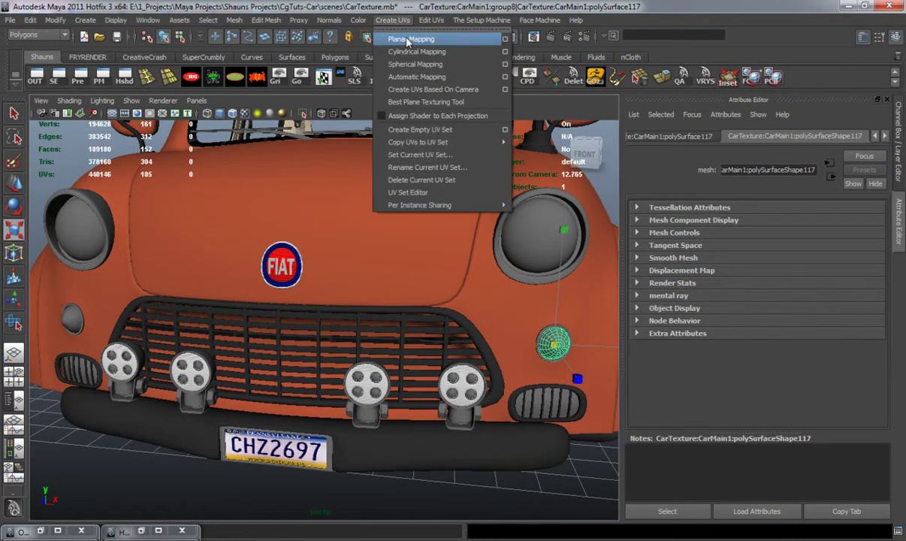
{"action": "left_click", "coordinate": [504, 39]}
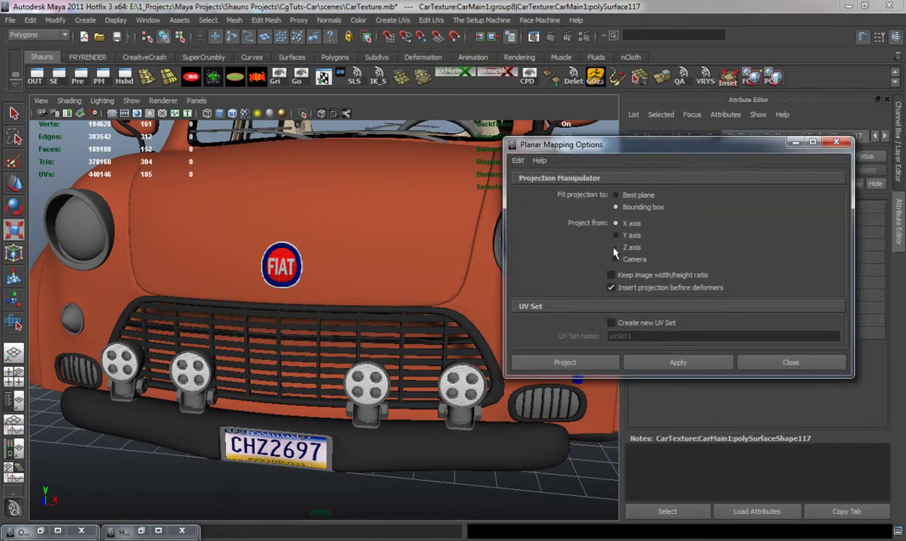
{"action": "left_click", "coordinate": [667, 366]}
{"action": "left_click_drag", "start_coordinate": [690, 142], "coordinate": [839, 130]}
Return to object mode and apply the same Z-axis planar mapping to the small round light under the left-hand headlight.
{"action": "middle_click_drag", "start_coordinate": [494, 272], "coordinate": [423, 235], "text": "alt"}
{"action": "scroll", "coordinate": [423, 236], "scroll_direction": "up", "scroll_amount": 4}
{"action": "right_click", "coordinate": [453, 217]}
{"action": "right_click_drag", "start_coordinate": [469, 204], "coordinate": [487, 188]}
{"action": "scroll", "coordinate": [384, 260], "scroll_direction": "down", "scroll_amount": 4}
{"action": "middle_click_drag", "start_coordinate": [383, 259], "coordinate": [431, 272], "text": "alt"}
{"action": "left_click", "coordinate": [169, 277]}
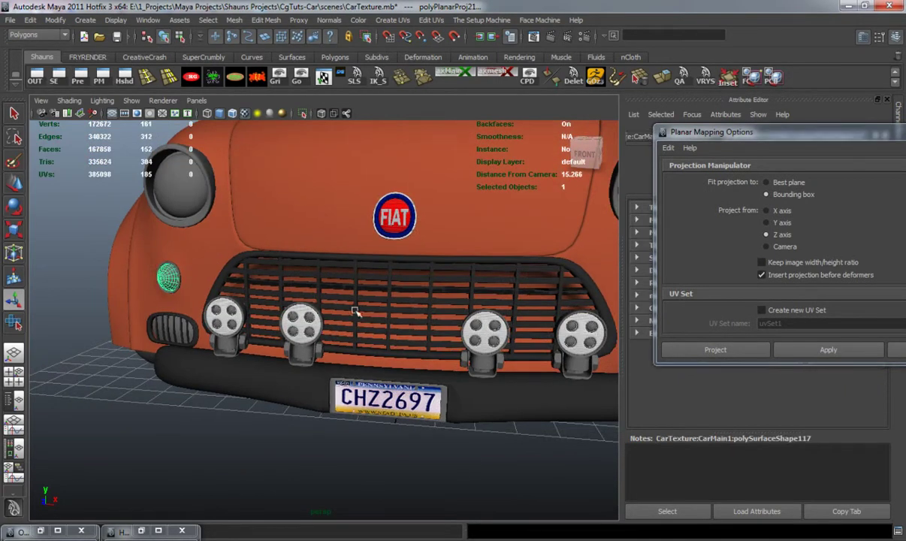
{"action": "left_click", "coordinate": [801, 354]}
Open the right-hand round front light in the UV Texture Editor and select all UVs of its shell.
{"action": "middle_click_drag", "start_coordinate": [447, 324], "coordinate": [290, 306], "text": "alt"}
{"action": "right_click_drag", "start_coordinate": [433, 284], "coordinate": [458, 265]}
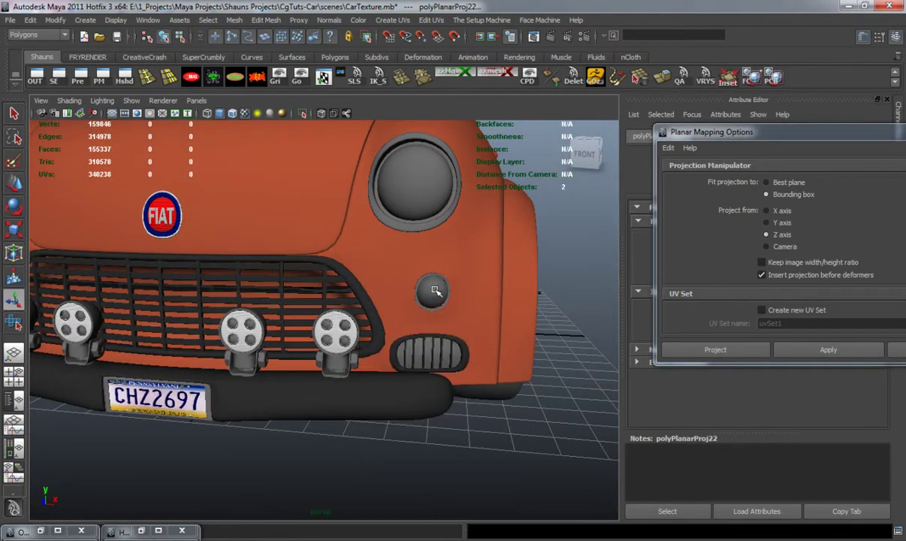
{"action": "left_click", "coordinate": [434, 290]}
{"action": "left_click", "coordinate": [348, 113]}
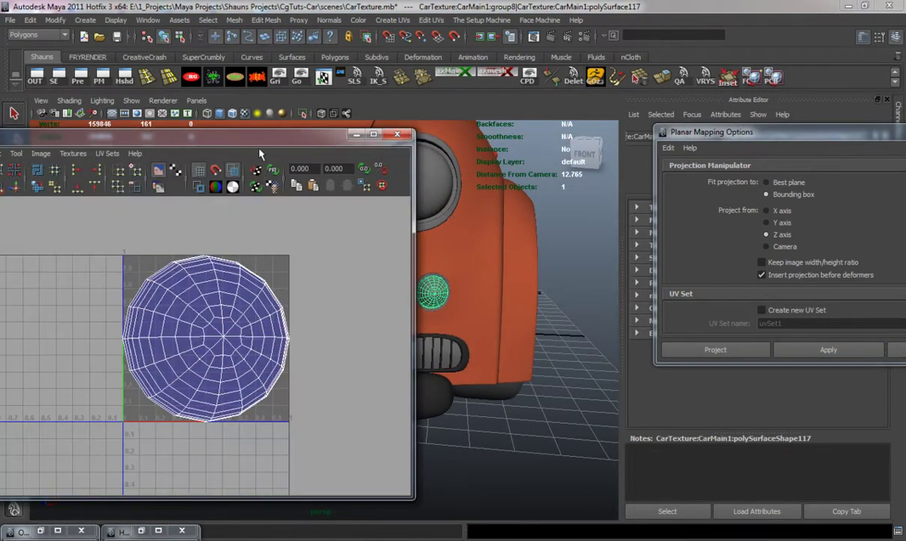
{"action": "left_click_drag", "start_coordinate": [247, 138], "coordinate": [342, 121]}
{"action": "right_click_drag", "start_coordinate": [284, 263], "coordinate": [320, 249]}
{"action": "left_click_drag", "start_coordinate": [232, 234], "coordinate": [339, 281]}
{"action": "right_click_drag", "start_coordinate": [290, 255], "coordinate": [331, 238], "text": "ctrl"}
{"action": "left_click_drag", "start_coordinate": [246, 124], "coordinate": [317, 121]}
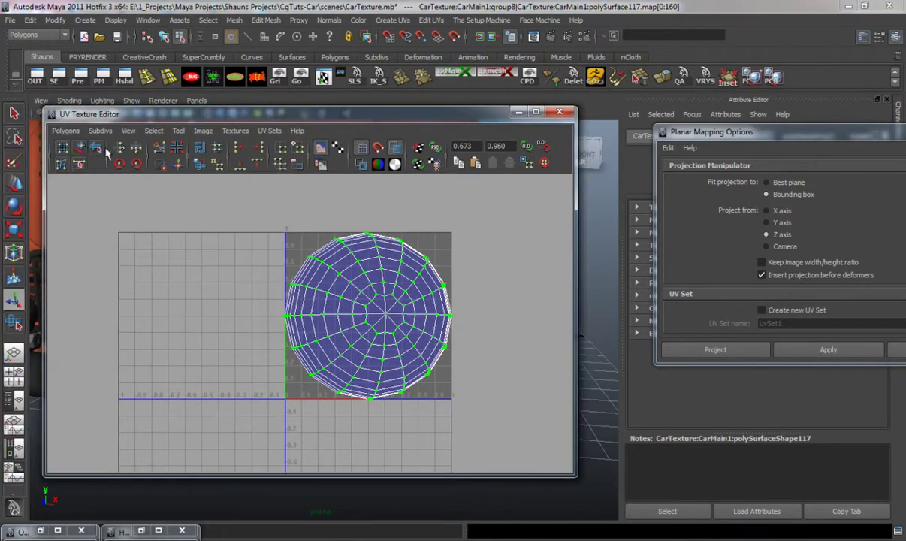
Unfold the right-hand front light's shell with the Smooth UV tool, then scale it down and centre it inside the 0 to 1 square.
{"action": "left_click_drag", "start_coordinate": [265, 405], "coordinate": [361, 390]}
{"action": "key", "text": "r"}
{"action": "left_click_drag", "start_coordinate": [378, 320], "coordinate": [347, 316]}
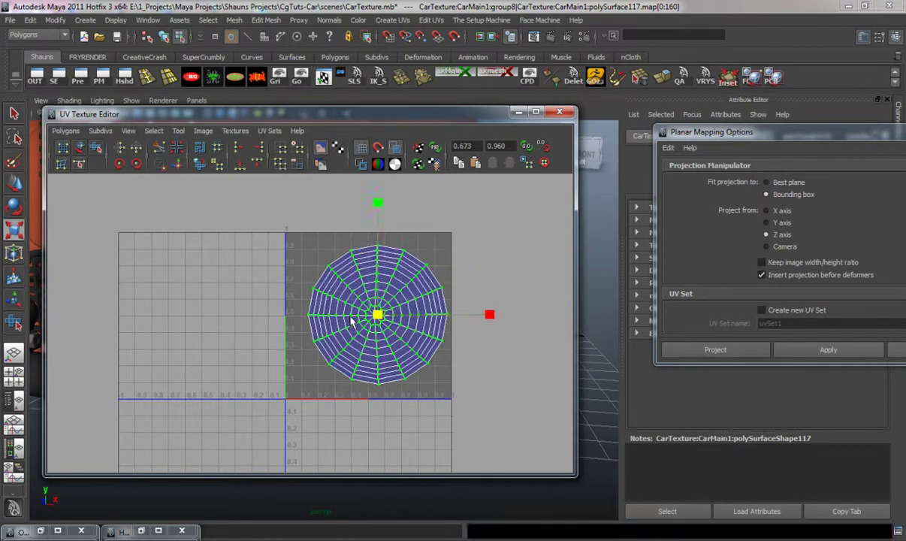
{"action": "key", "text": "w"}
{"action": "left_click_drag", "start_coordinate": [490, 314], "coordinate": [482, 316]}
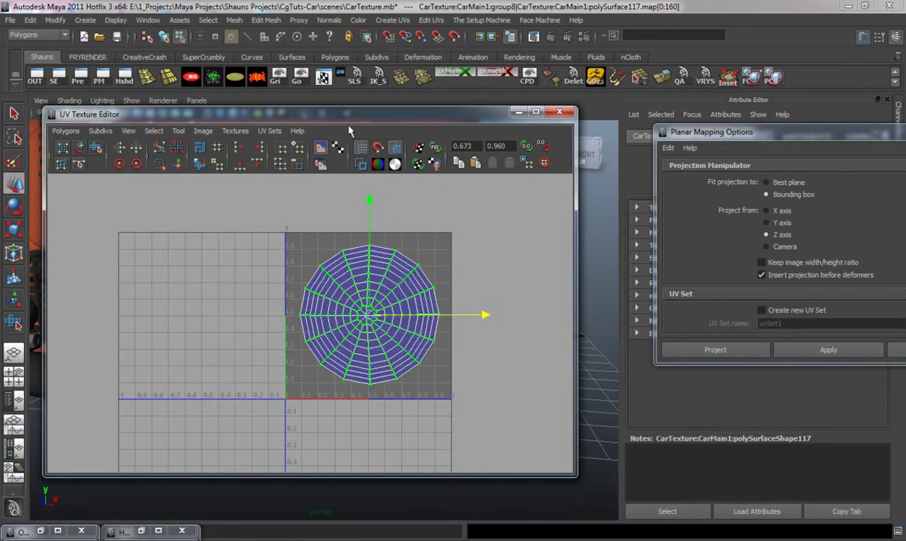
Return to object mode, select the left-hand round front light and select all UVs of its shell in the UV Texture Editor.
{"action": "left_click_drag", "start_coordinate": [341, 117], "coordinate": [751, 113]}
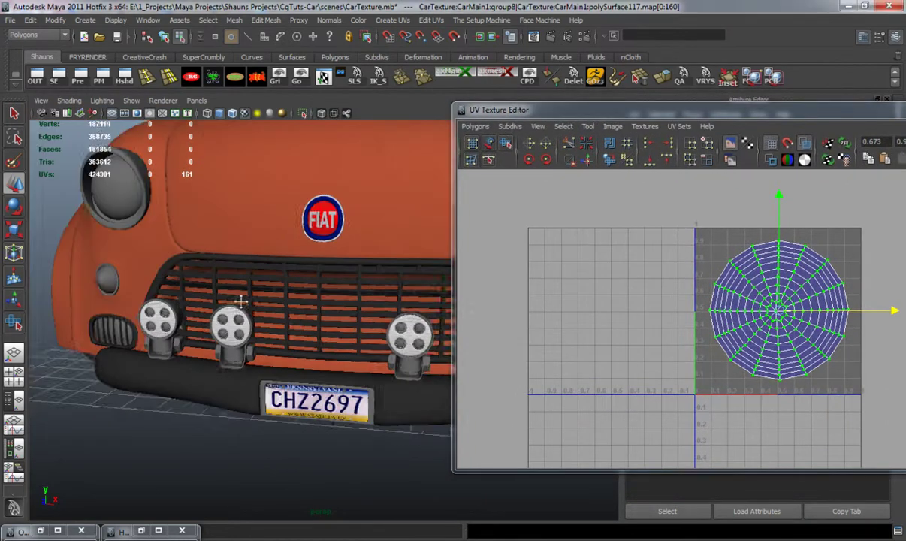
{"action": "left_click", "coordinate": [160, 283]}
{"action": "right_click_drag", "start_coordinate": [700, 269], "coordinate": [747, 267]}
{"action": "left_click", "coordinate": [651, 253]}
{"action": "right_click_drag", "start_coordinate": [160, 276], "coordinate": [204, 259]}
{"action": "left_click", "coordinate": [156, 280]}
{"action": "right_click_drag", "start_coordinate": [705, 274], "coordinate": [707, 247]}
{"action": "left_click_drag", "start_coordinate": [686, 251], "coordinate": [753, 293]}
{"action": "right_click_drag", "start_coordinate": [712, 267], "coordinate": [754, 269]}
{"action": "left_click_drag", "start_coordinate": [758, 299], "coordinate": [758, 300]}
{"action": "right_click_drag", "start_coordinate": [718, 268], "coordinate": [732, 259], "text": "ctrl"}
Unfold the left-hand front light's shell with the Smooth UV tool, then move and scale it to fit inside the 0 to 1 square.
{"action": "left_click", "coordinate": [507, 144]}
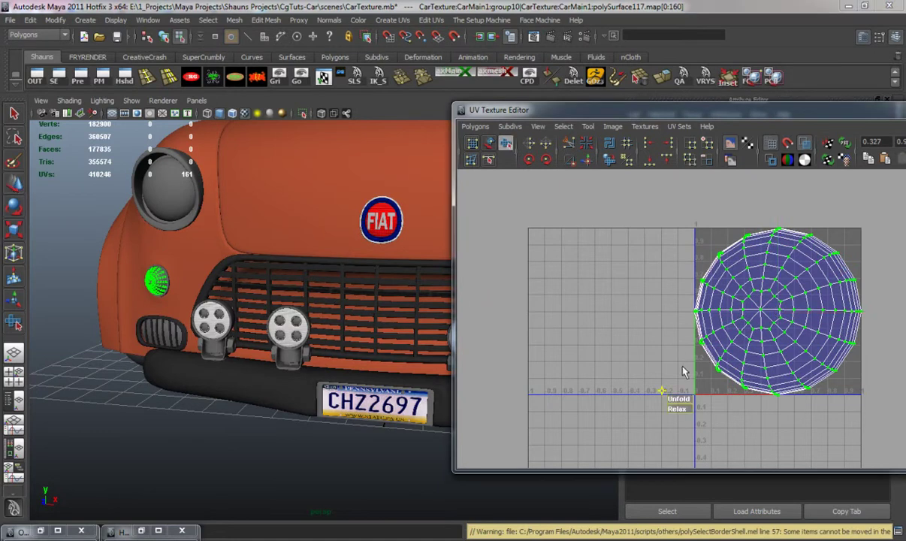
{"action": "left_click_drag", "start_coordinate": [684, 399], "coordinate": [799, 401]}
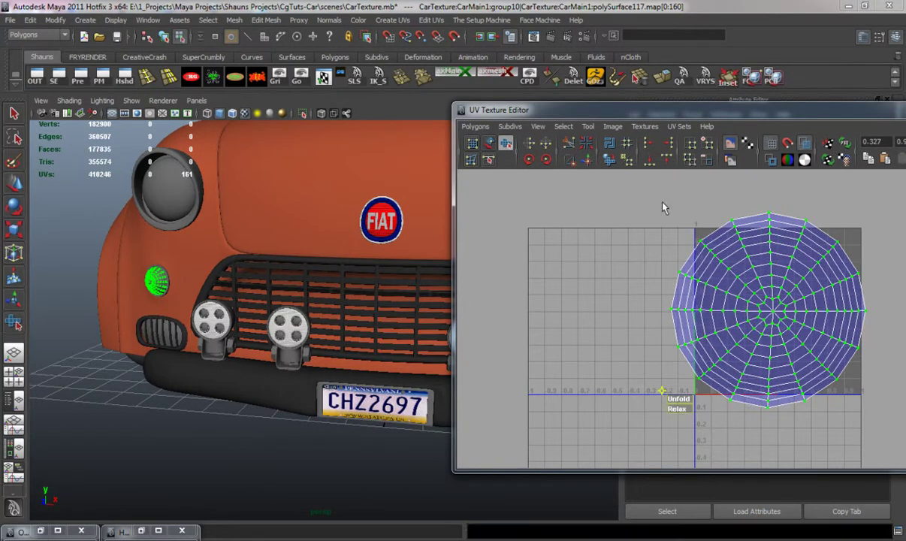
{"action": "left_click_drag", "start_coordinate": [755, 112], "coordinate": [227, 235]}
{"action": "left_click_drag", "start_coordinate": [535, 329], "coordinate": [481, 336], "text": "alt"}
{"action": "left_click", "coordinate": [495, 306]}
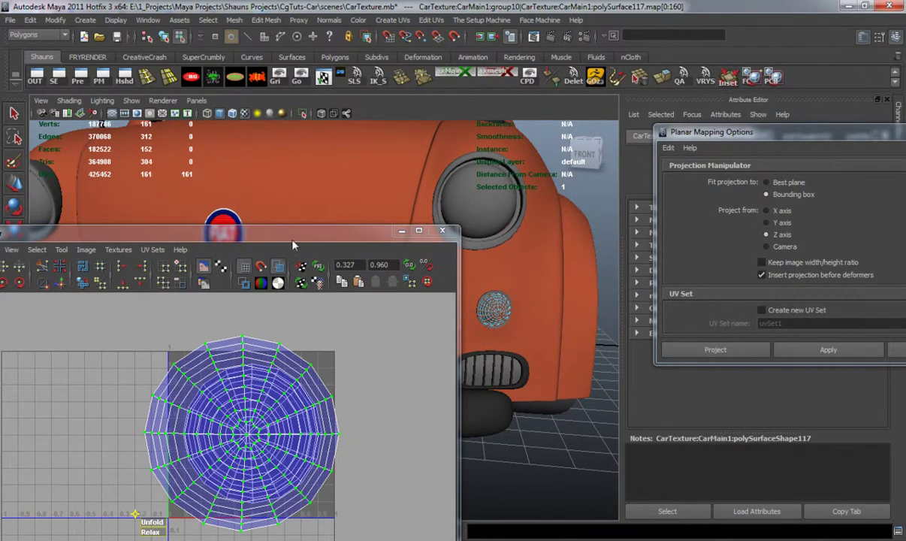
{"action": "left_click_drag", "start_coordinate": [286, 234], "coordinate": [370, 178]}
{"action": "key", "text": "w"}
{"action": "left_click_drag", "start_coordinate": [338, 381], "coordinate": [305, 384]}
{"action": "key", "text": "r"}
Close the UV Texture Editor, the Planar Mapping Options and the Attribute Editor, and return to object mode.
{"action": "left_click", "coordinate": [528, 178]}
{"action": "left_click_drag", "start_coordinate": [729, 140], "coordinate": [437, 160]}
{"action": "left_click", "coordinate": [702, 151]}
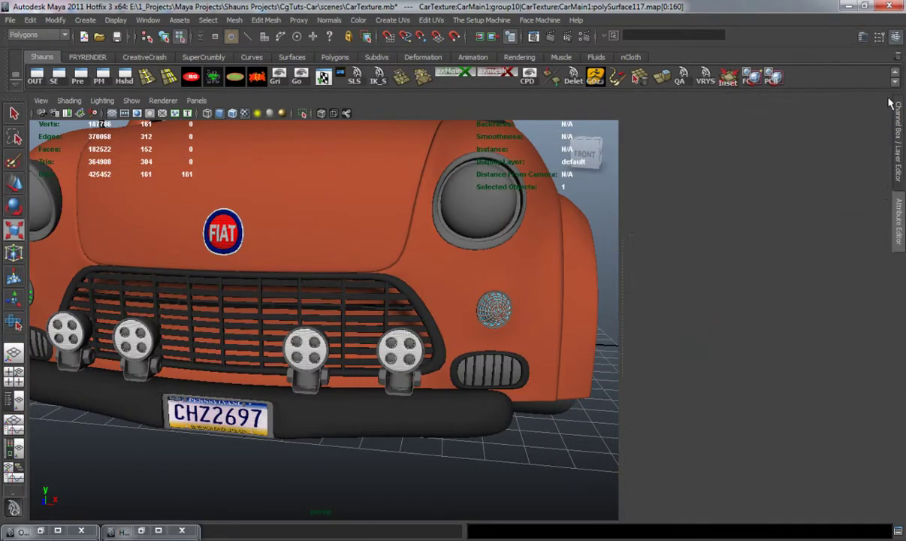
{"action": "left_click", "coordinate": [888, 101]}
{"action": "right_click_drag", "start_coordinate": [590, 308], "coordinate": [623, 294]}
Select both small round front lights, assign them the VRayMtl19 material, and clear the selection.
{"action": "left_click", "coordinate": [587, 310]}
{"action": "right_click_drag", "start_coordinate": [415, 356], "coordinate": [401, 348], "text": "alt"}
{"action": "middle_click_drag", "start_coordinate": [401, 349], "coordinate": [431, 345], "text": "alt"}
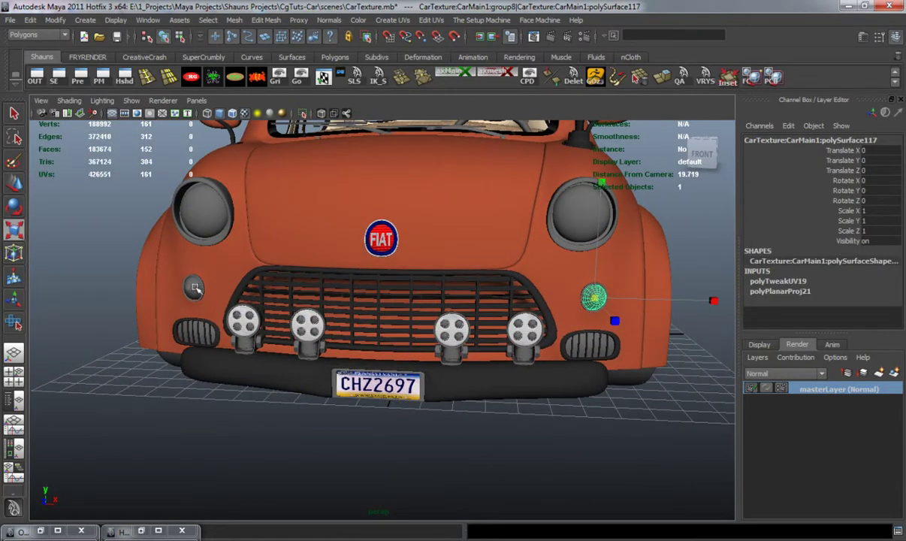
{"action": "left_click", "coordinate": [141, 531]}
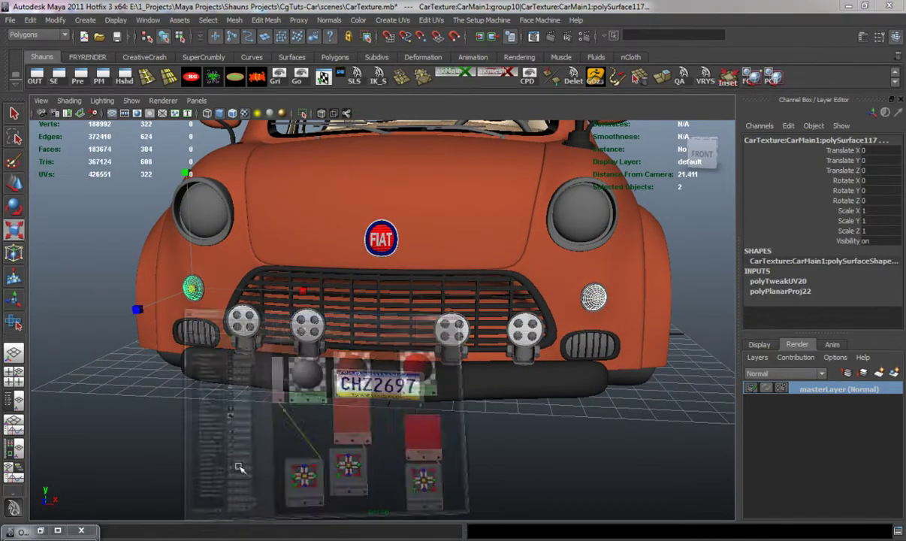
{"action": "right_click_drag", "start_coordinate": [575, 222], "coordinate": [574, 197]}
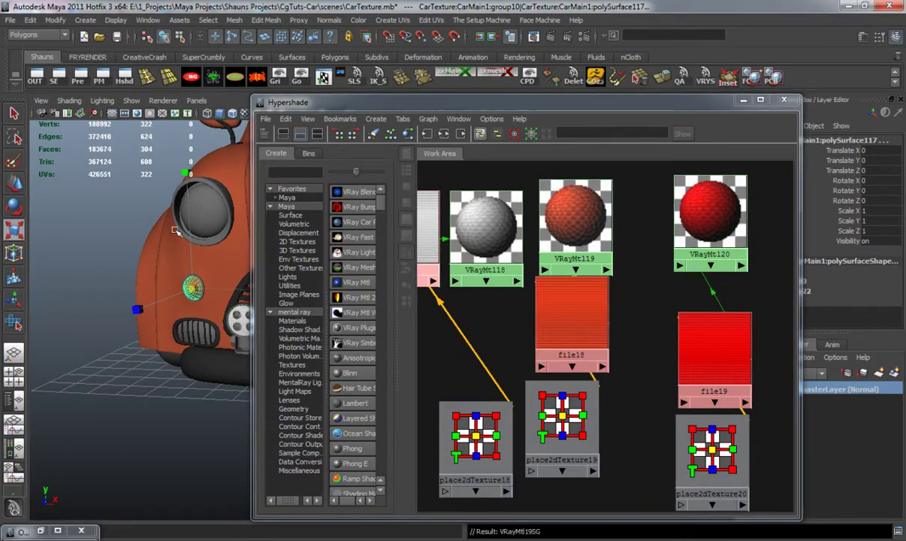
{"action": "left_click", "coordinate": [742, 99]}
{"action": "left_click", "coordinate": [134, 221]}
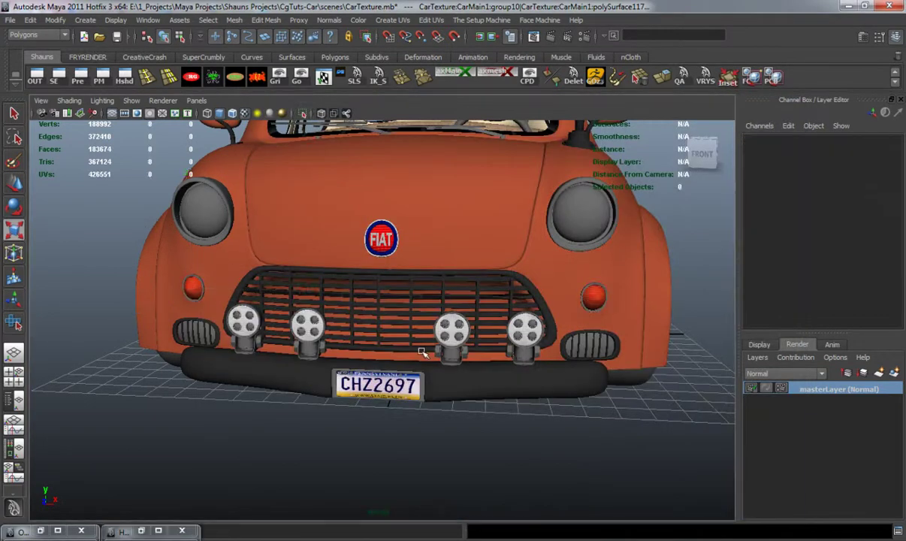
Examine the textured lights from around the car, finishing on an overall view of the whole model.
{"action": "right_click_drag", "start_coordinate": [387, 351], "coordinate": [526, 351], "text": "alt"}
{"action": "middle_click_drag", "start_coordinate": [526, 351], "coordinate": [338, 353], "text": "alt"}
{"action": "left_click_drag", "start_coordinate": [332, 353], "coordinate": [316, 355], "text": "alt"}
{"action": "right_click_drag", "start_coordinate": [333, 355], "coordinate": [396, 350], "text": "alt"}
{"action": "left_click_drag", "start_coordinate": [396, 350], "coordinate": [329, 350], "text": "alt"}
{"action": "right_click_drag", "start_coordinate": [329, 350], "coordinate": [284, 346], "text": "alt"}
{"action": "left_click_drag", "start_coordinate": [285, 346], "coordinate": [483, 385], "text": "alt"}
{"action": "right_click_drag", "start_coordinate": [483, 386], "coordinate": [446, 385], "text": "alt"}
{"action": "left_click_drag", "start_coordinate": [446, 385], "coordinate": [319, 368], "text": "alt"}
{"action": "middle_click_drag", "start_coordinate": [319, 368], "coordinate": [336, 425], "text": "alt"}
{"action": "right_click_drag", "start_coordinate": [336, 425], "coordinate": [309, 350], "text": "alt"}
{"action": "middle_click_drag", "start_coordinate": [310, 349], "coordinate": [311, 375], "text": "alt"}
{"action": "left_click_drag", "start_coordinate": [311, 375], "coordinate": [312, 364], "text": "alt"}
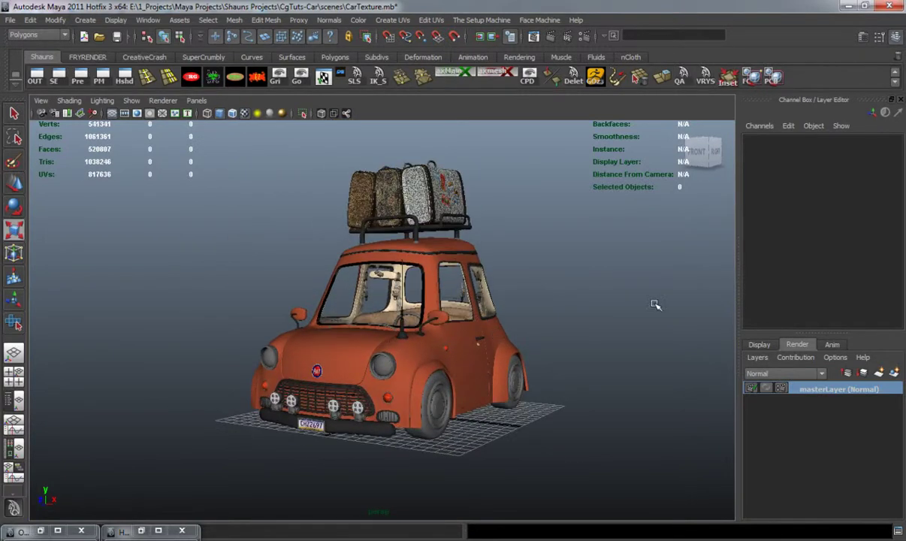